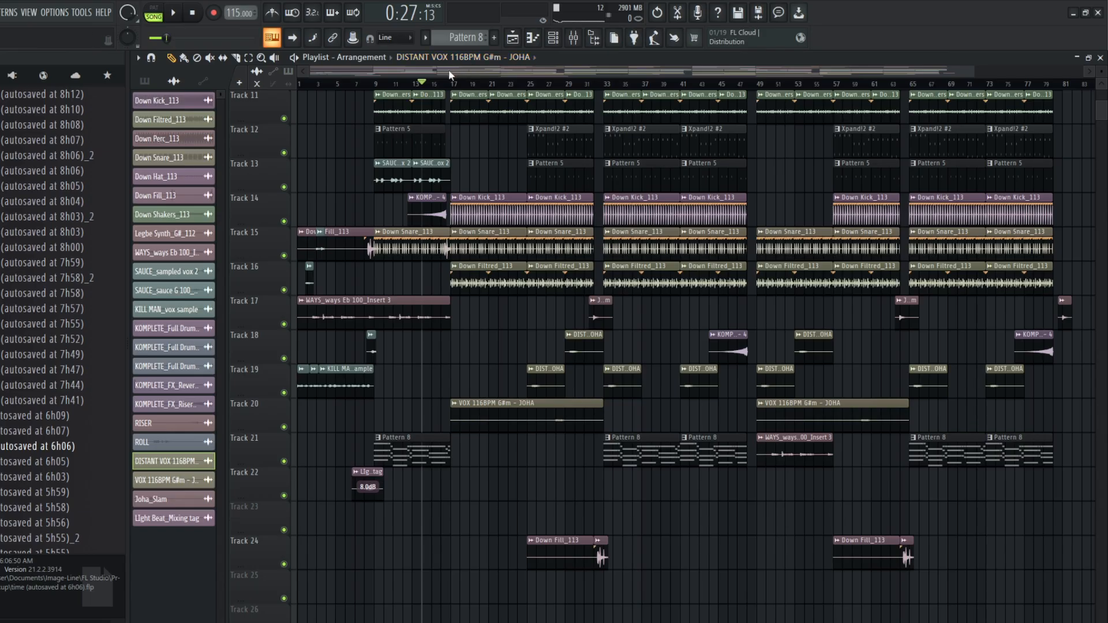
Step: Look over the full playlist arrangement and the mixer tracks, including the Drums and Melodic mix buses
scroll(425, 132, "up", 10)
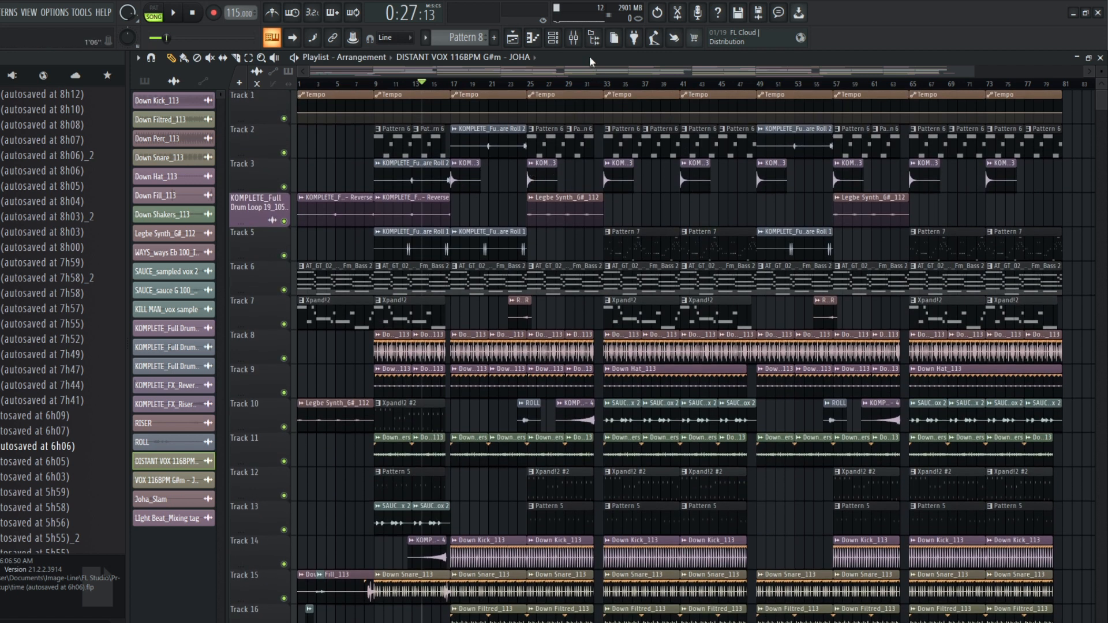
left_click(575, 38)
scroll(654, 237, "right", 3)
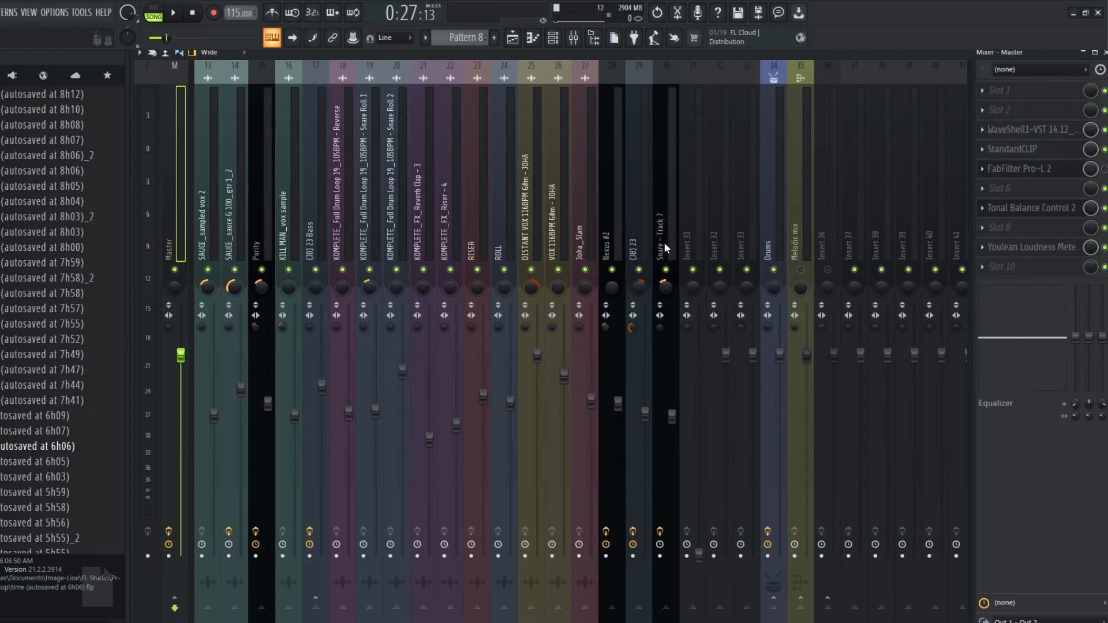
left_click(513, 38)
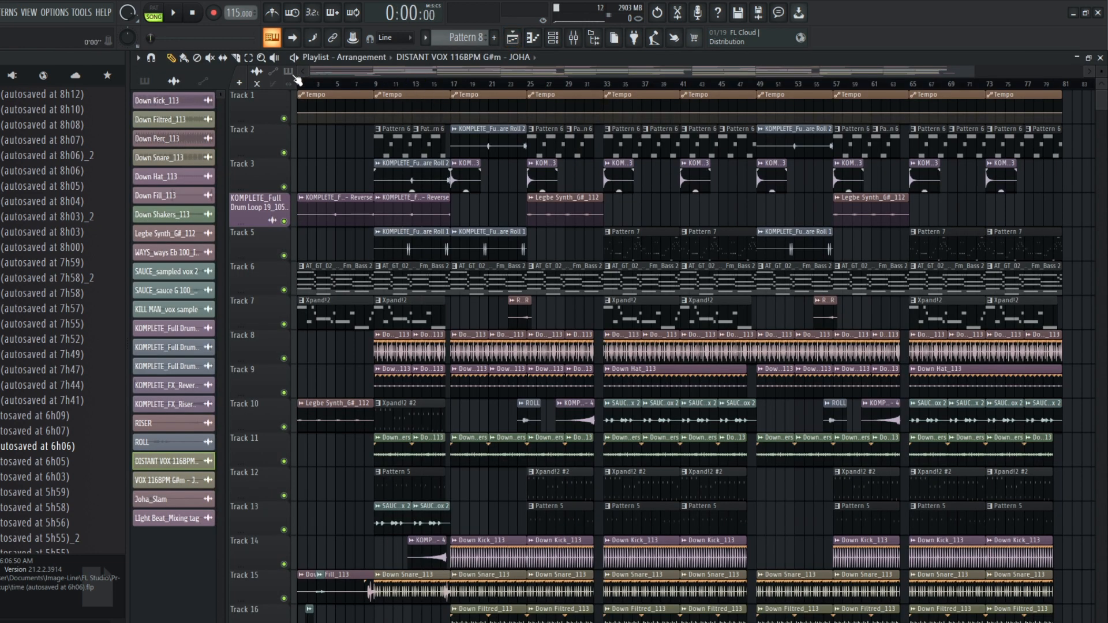
left_click(573, 39)
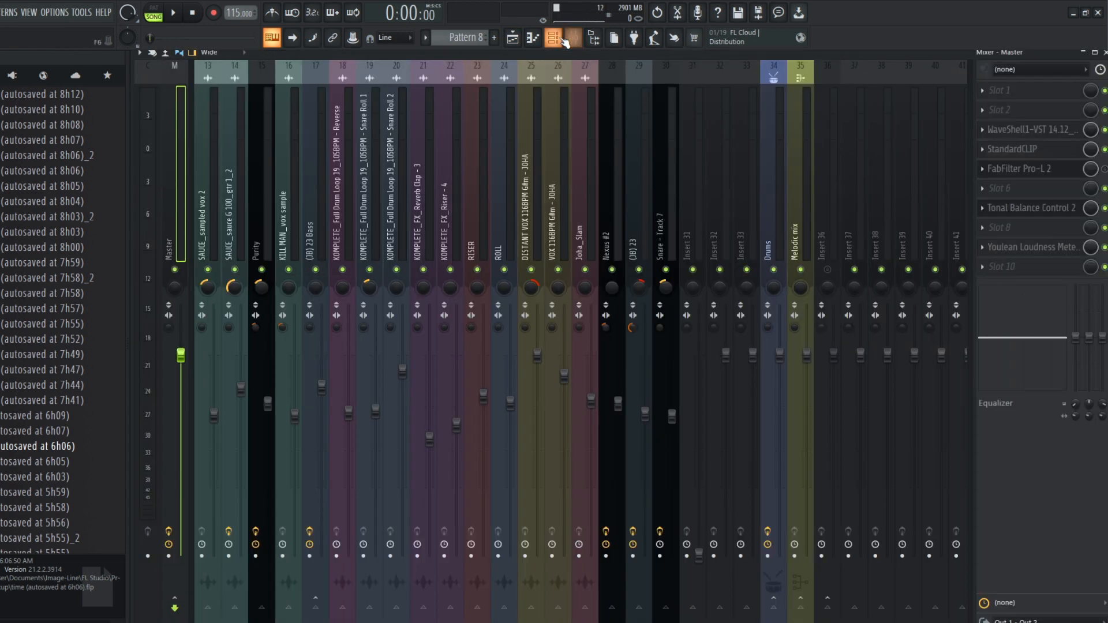
left_click(513, 38)
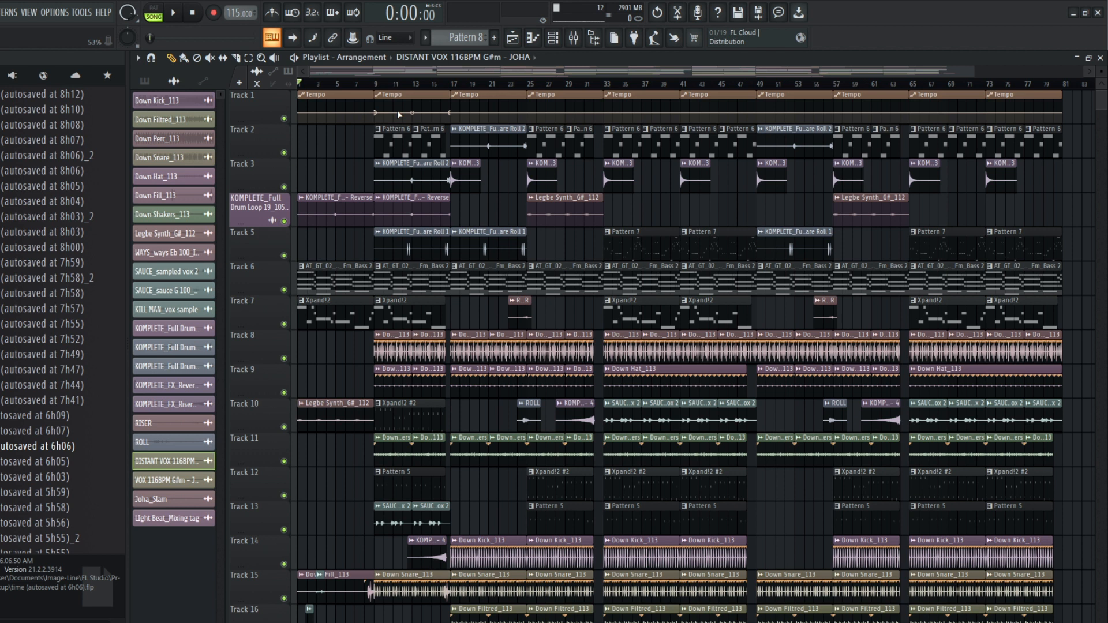
Step: Play the arrangement from the start and reduce the track height so the tracks down to Track 24 fit in view
key("space")
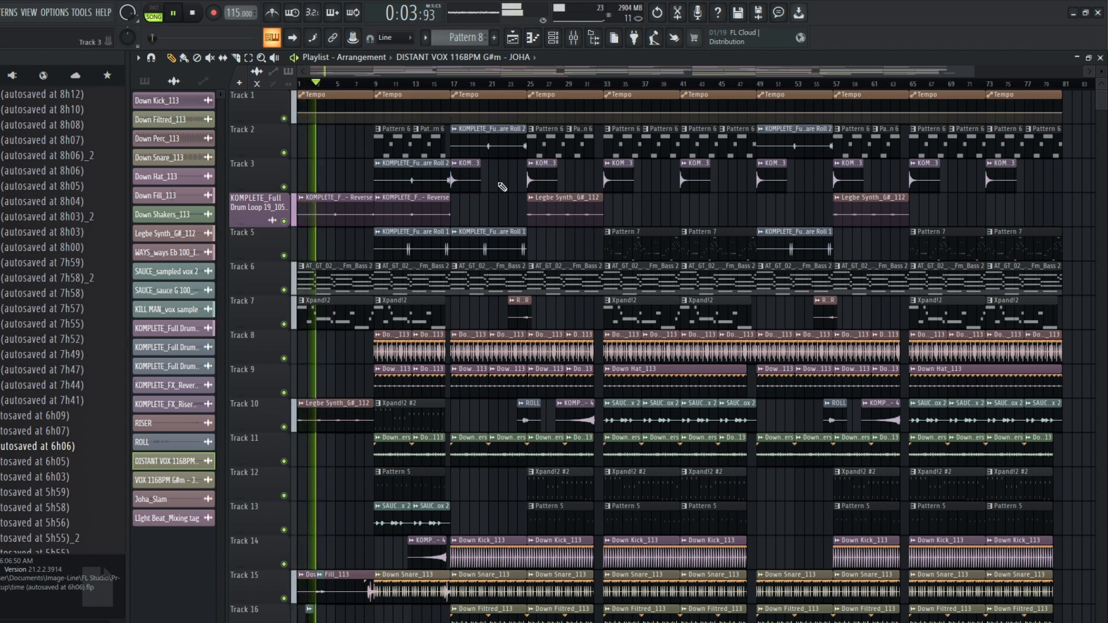
scroll(502, 186, "down", 2)
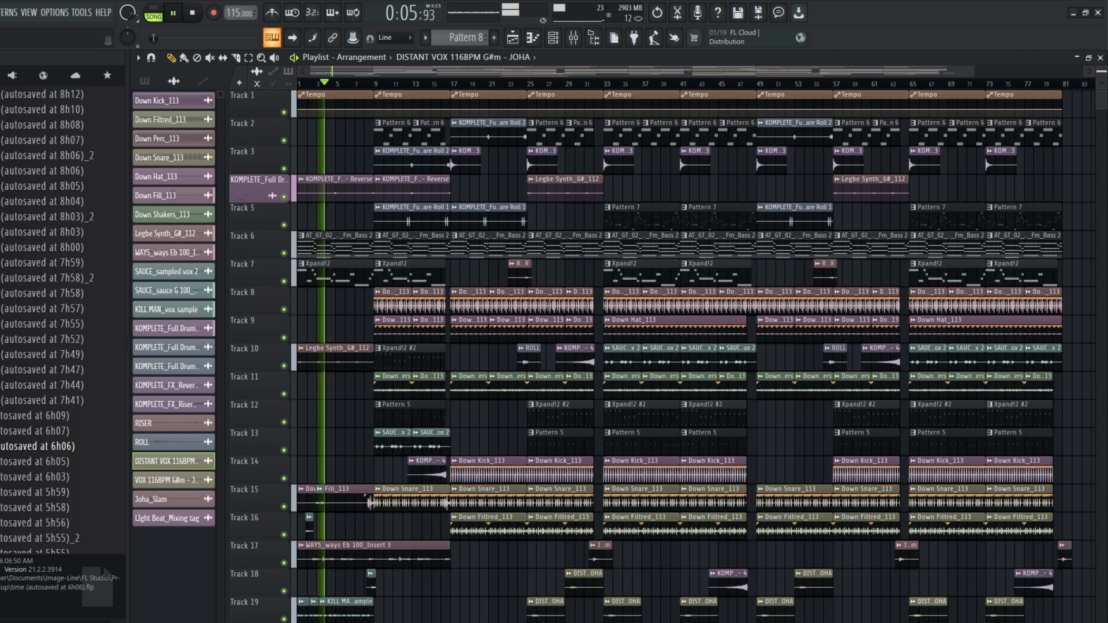
scroll(740, 199, "down", 2)
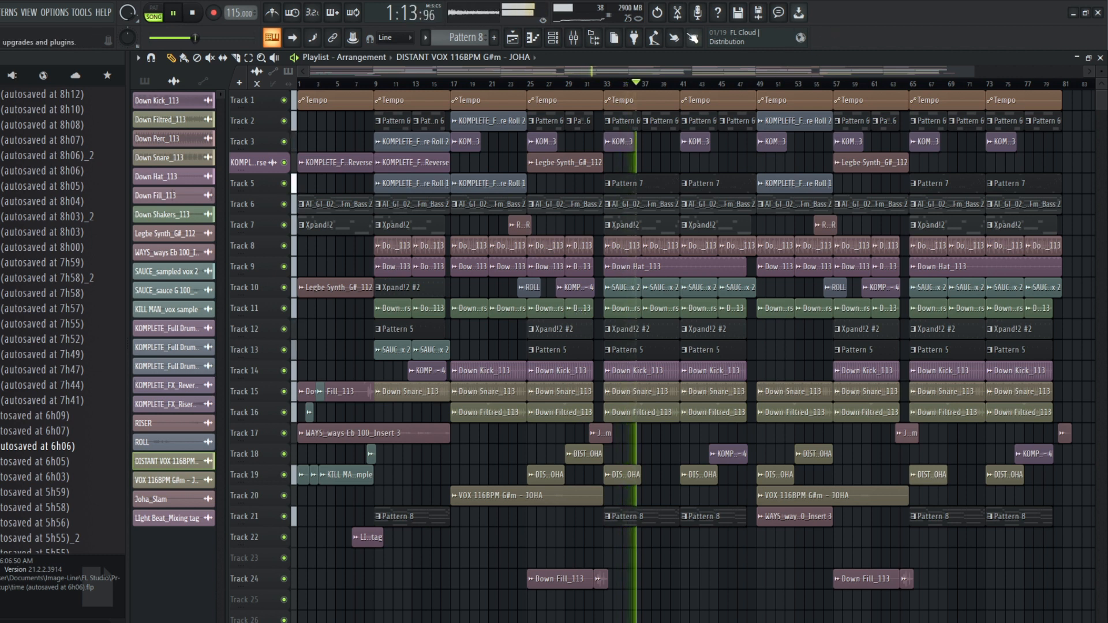
Step: Check the mixer levels during playback, restart the song from bar 1, then restore the mixer window and stop playback
left_click(575, 47)
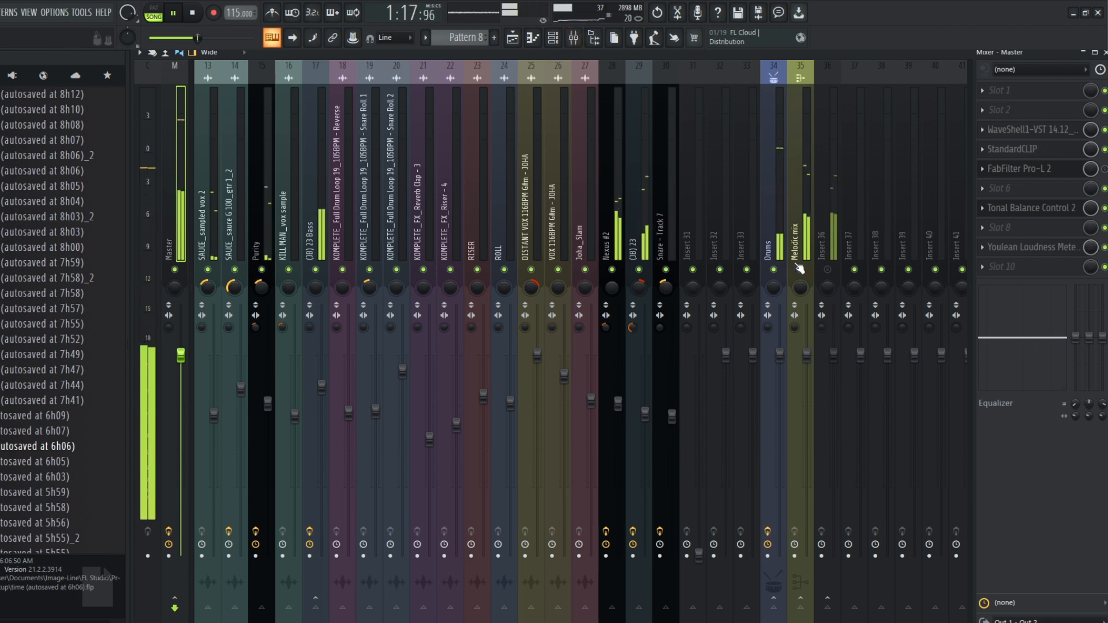
left_click(514, 41)
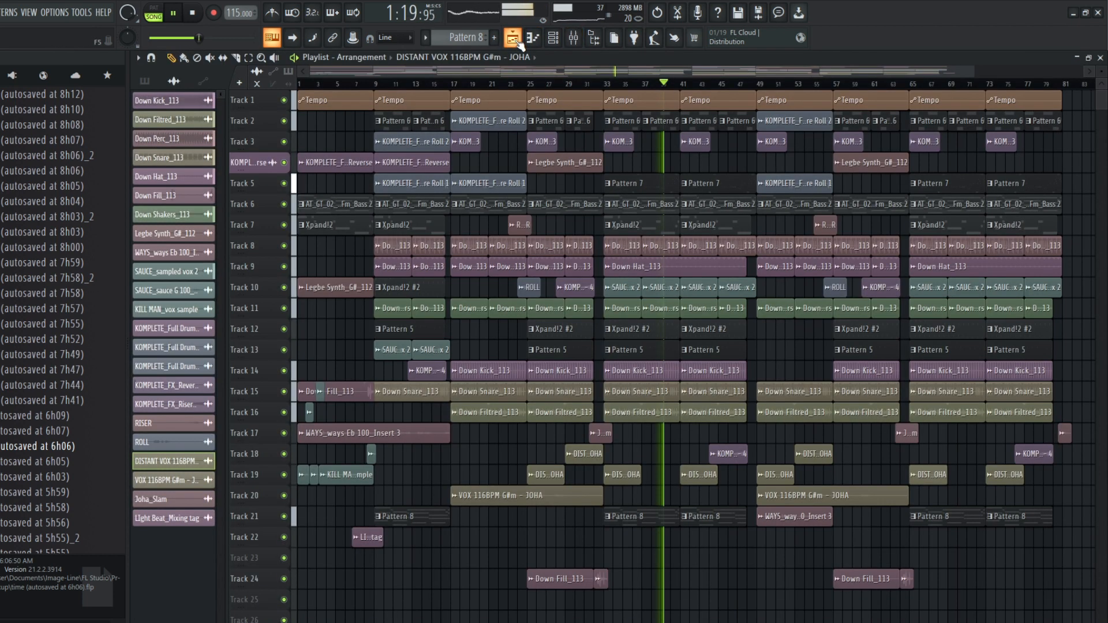
left_click(352, 85)
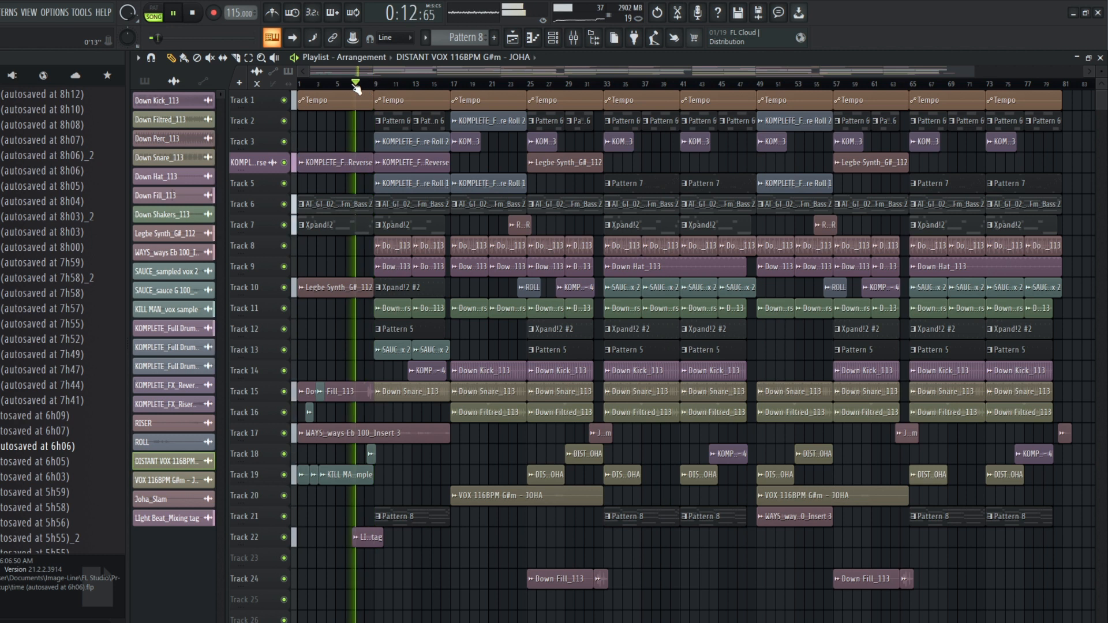
left_click(299, 84)
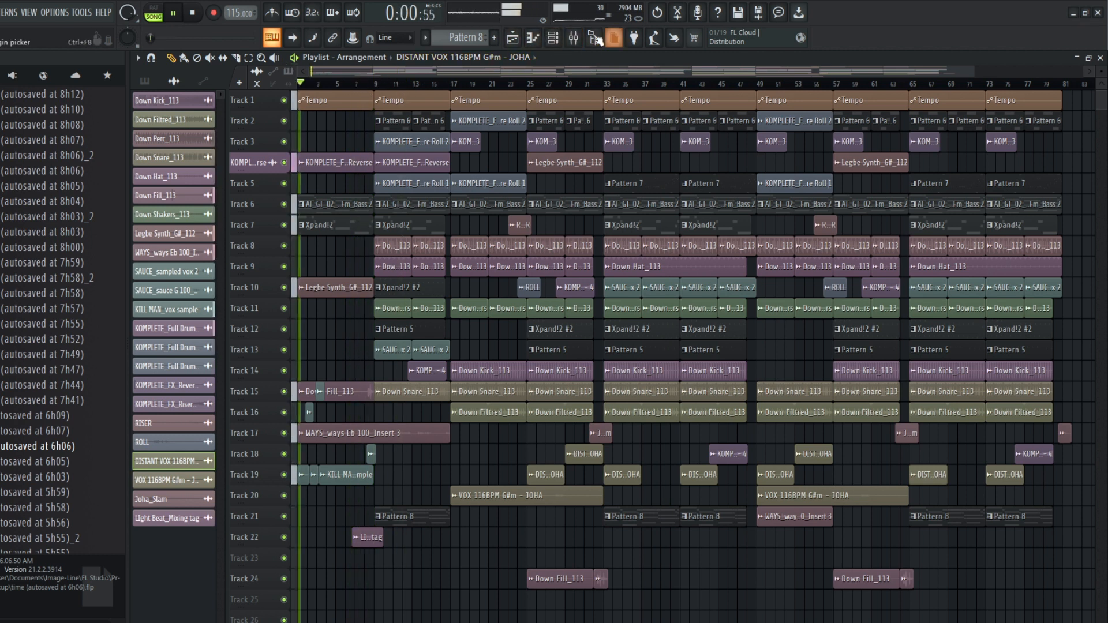
left_click(574, 42)
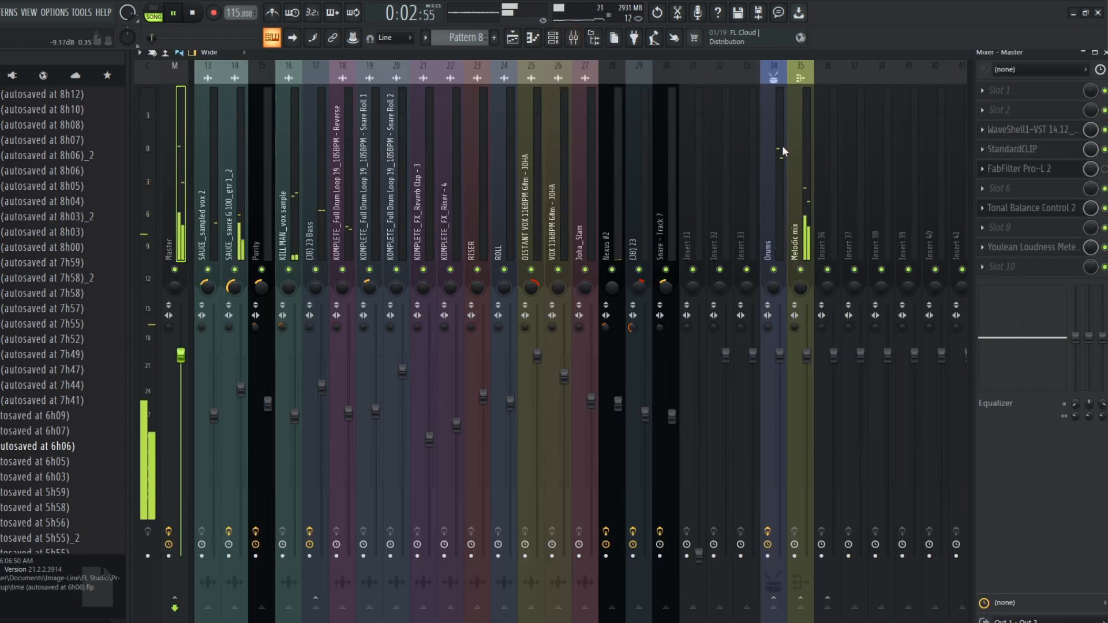
left_click(1085, 55)
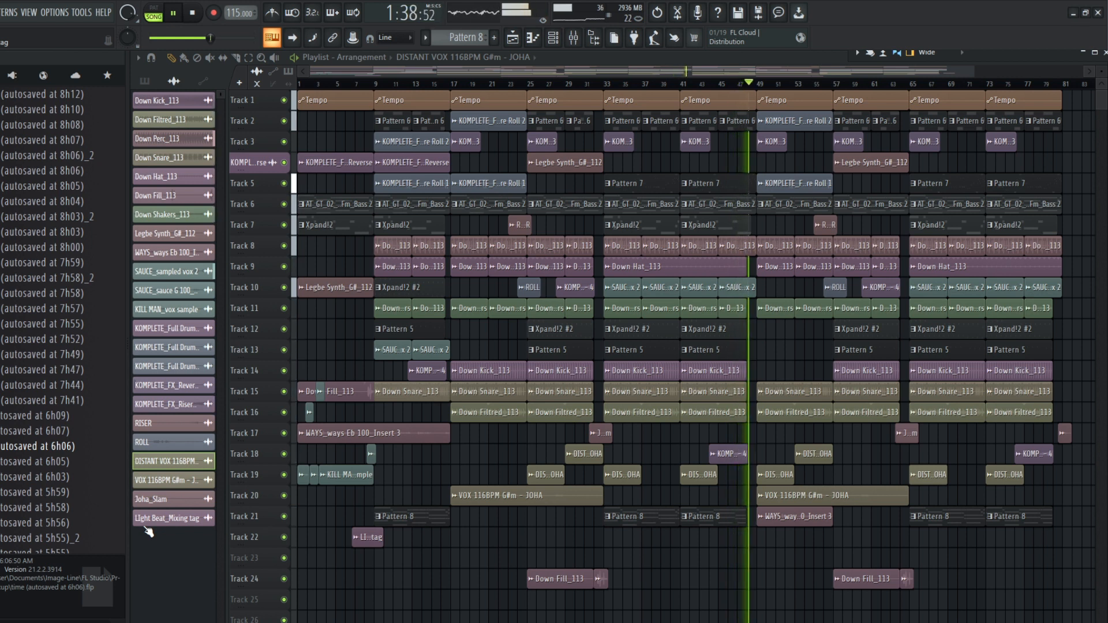
key("space")
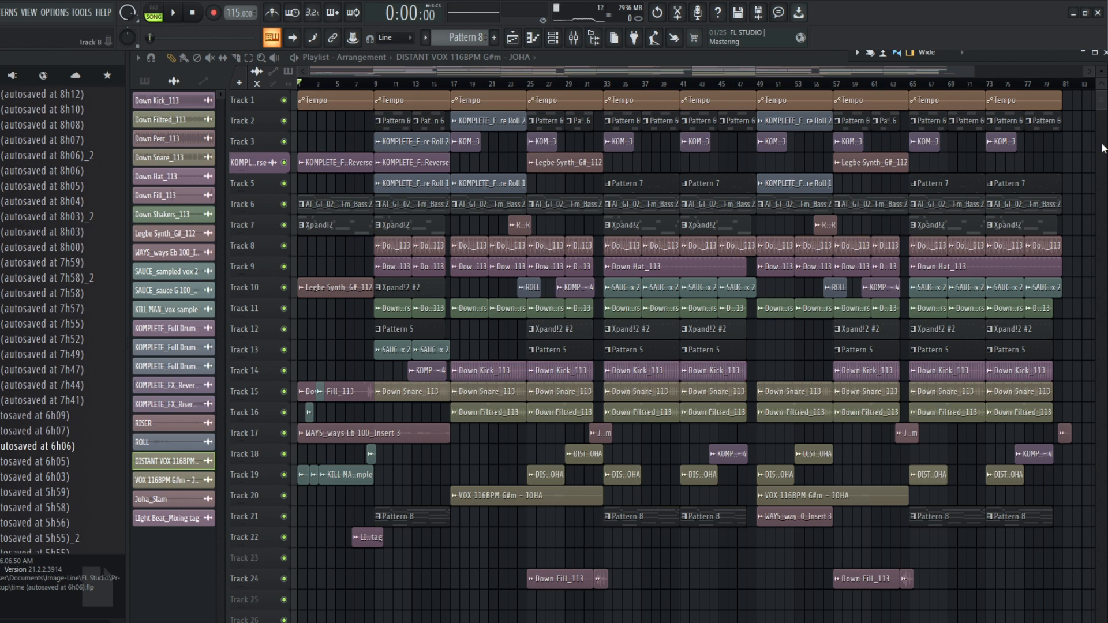
Step: Enlarge the playlist tracks and pick the AT_GT_02_GA_112_Fm_Bass 2 pattern clip on Track 6
left_click_drag(1104, 71, 1104, 74)
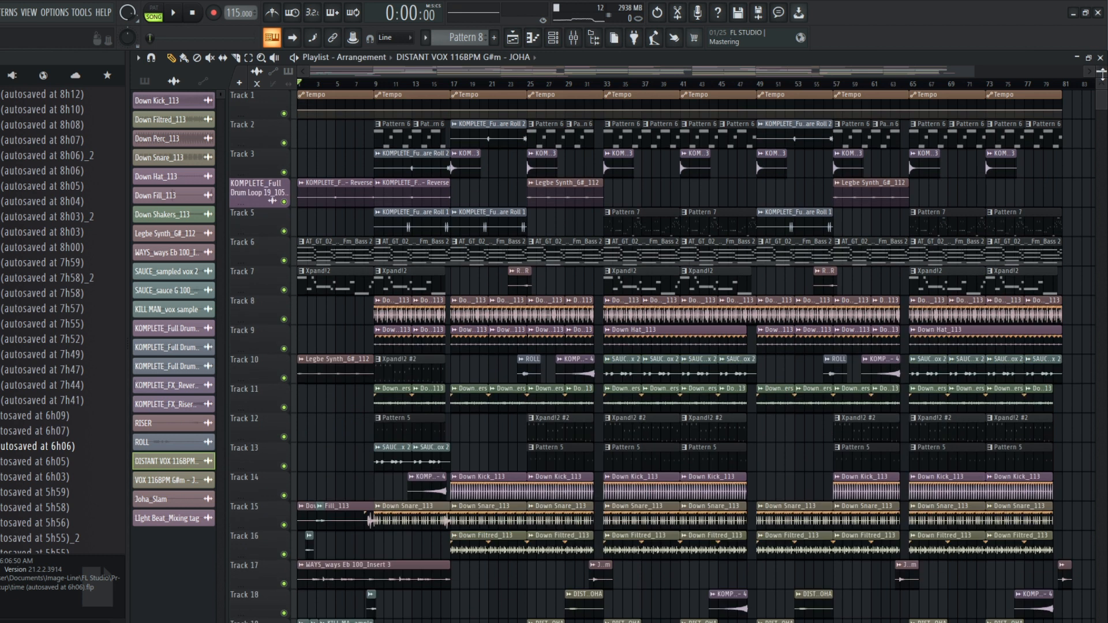
scroll(663, 208, "down", 2)
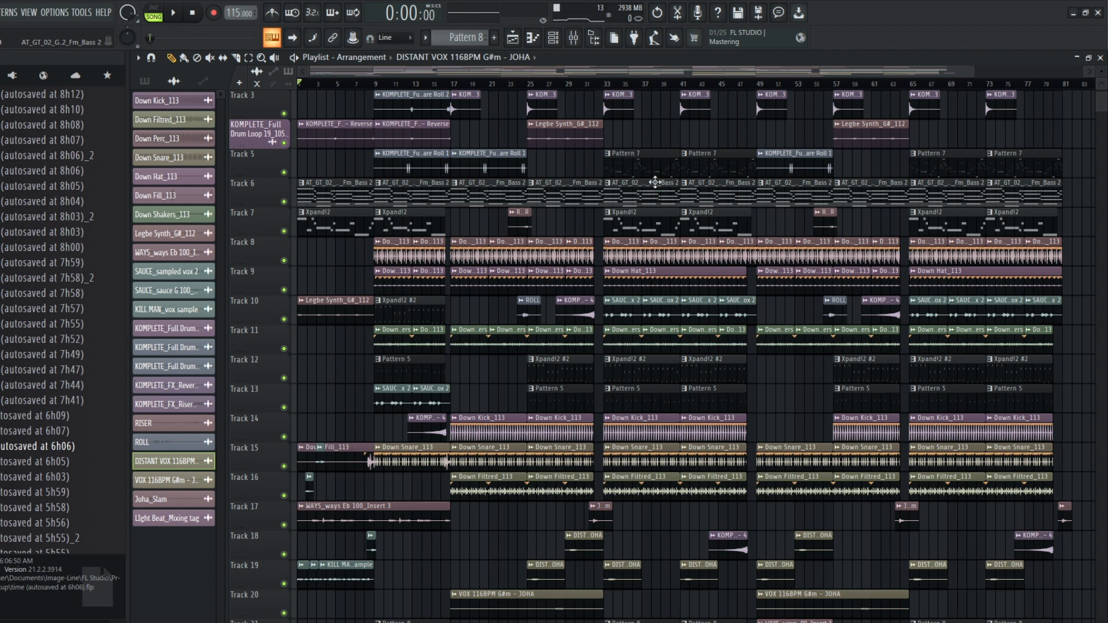
left_click(634, 192)
Step: Open the mixer maximized and go through the individual inserts from Down Filtred_113 to SAUCE_sampled vox 2
left_click(576, 41)
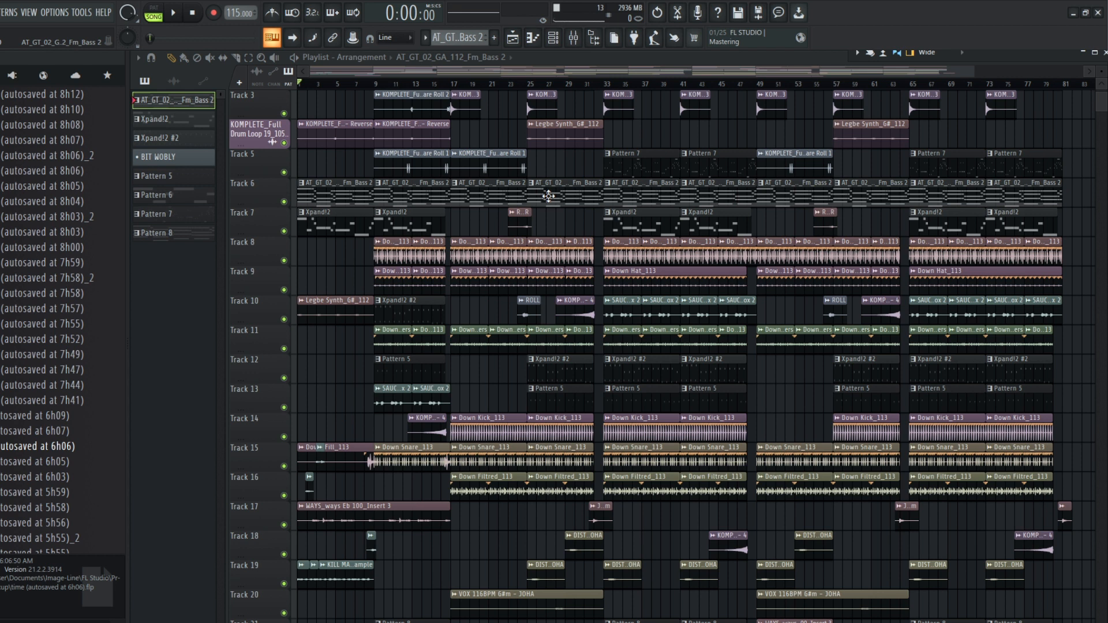
left_click(1103, 54)
scroll(578, 186, "up", 10)
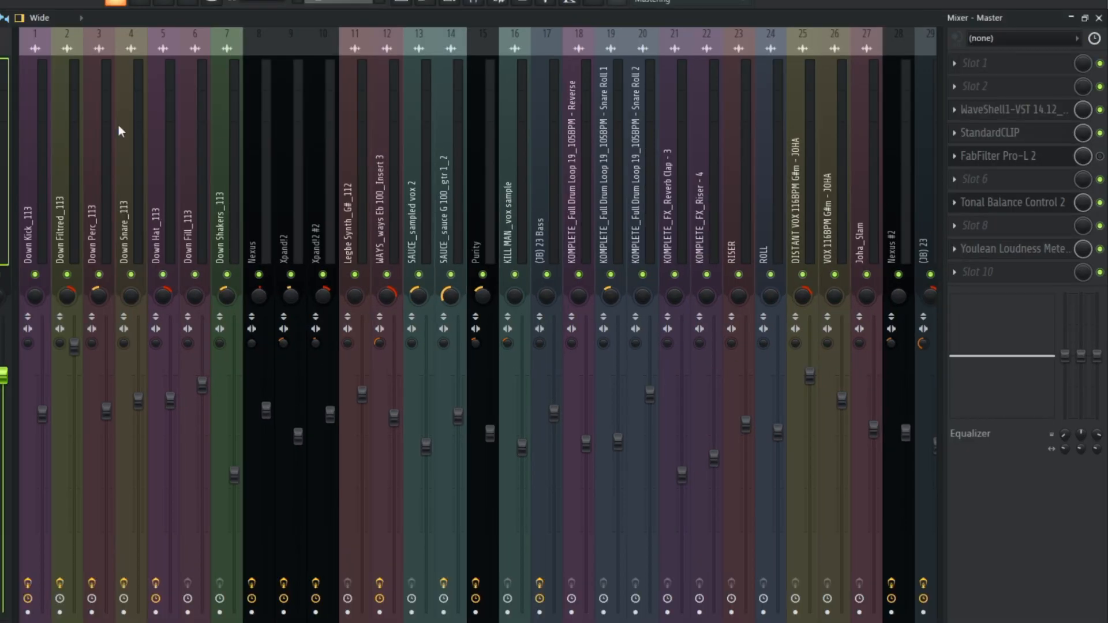
left_click(66, 170)
left_click(183, 155)
left_click(247, 165)
left_click(280, 164)
left_click(315, 163)
left_click(385, 160)
left_click(417, 161)
Step: Inspect the Drums, Melodic mix and bass bus tracks in turn
scroll(670, 144, "down", 9)
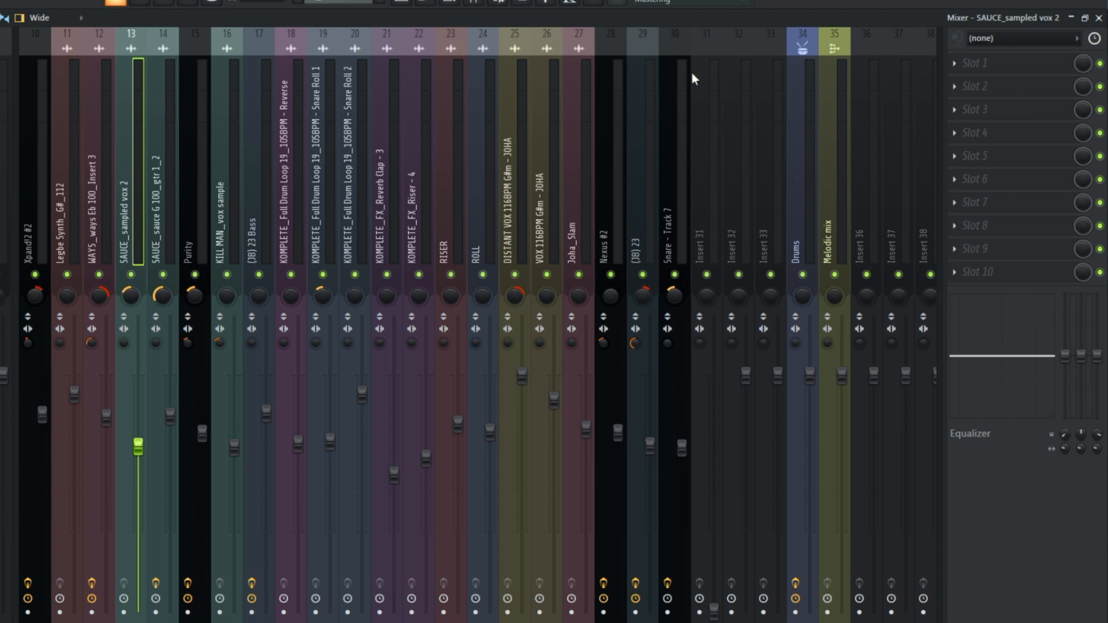
left_click(800, 144)
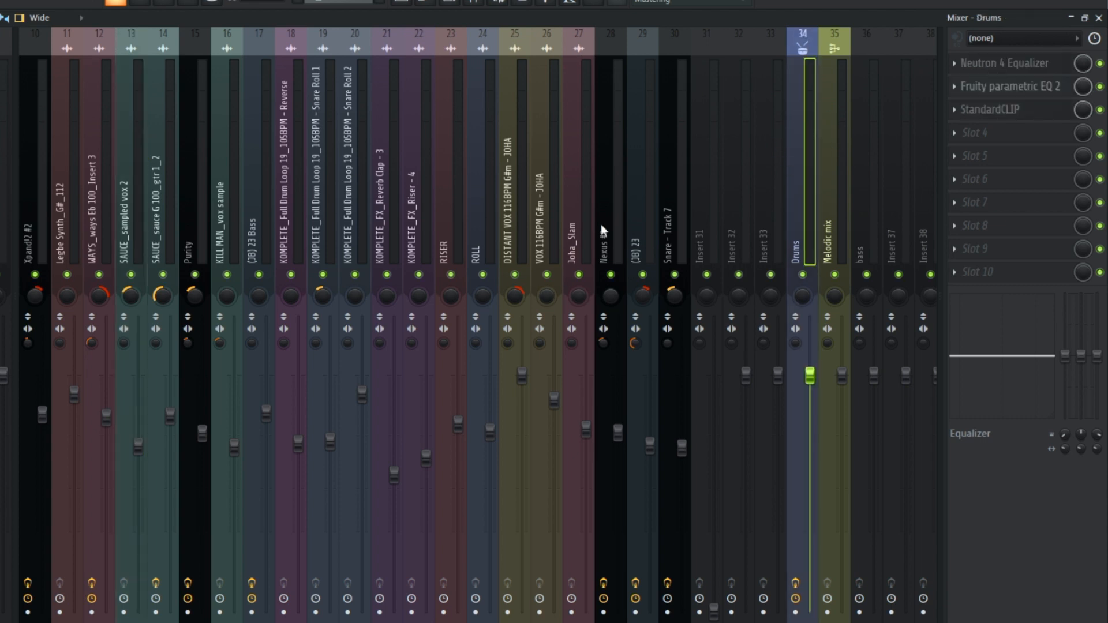
left_click(837, 185)
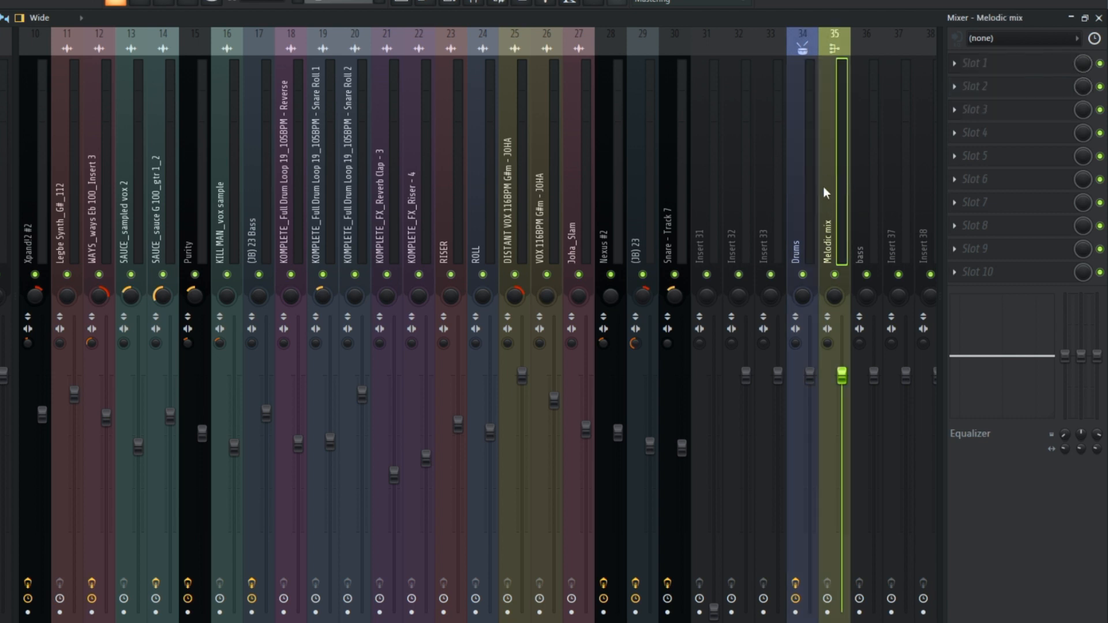
left_click(864, 208)
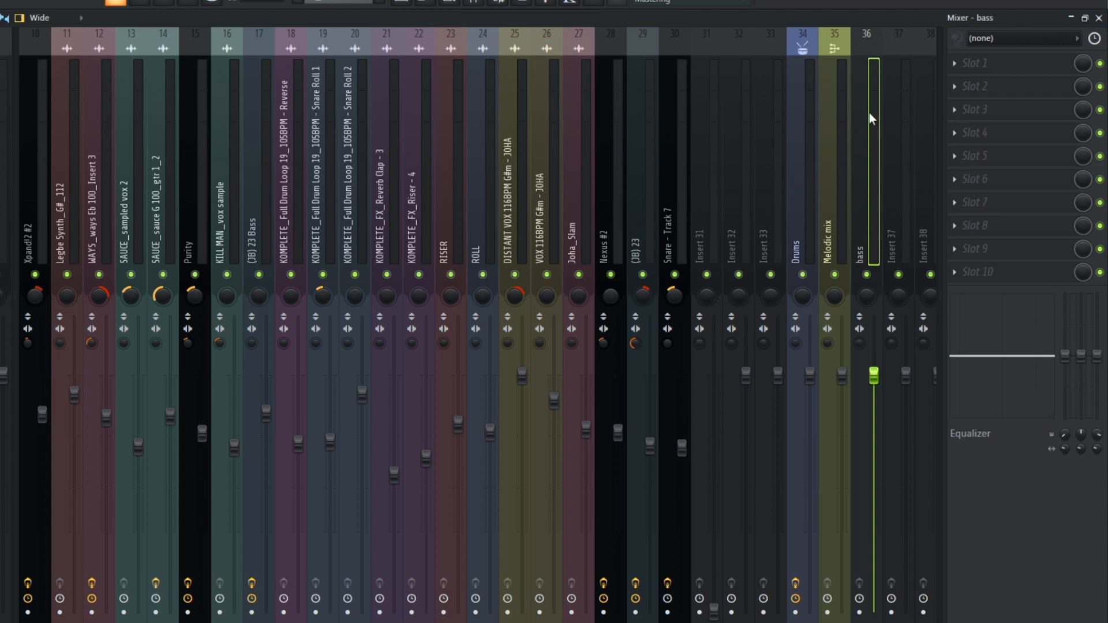
Step: Review the source inserts, then mute the Melodic mix and bass buses
scroll(469, 148, "up", 5)
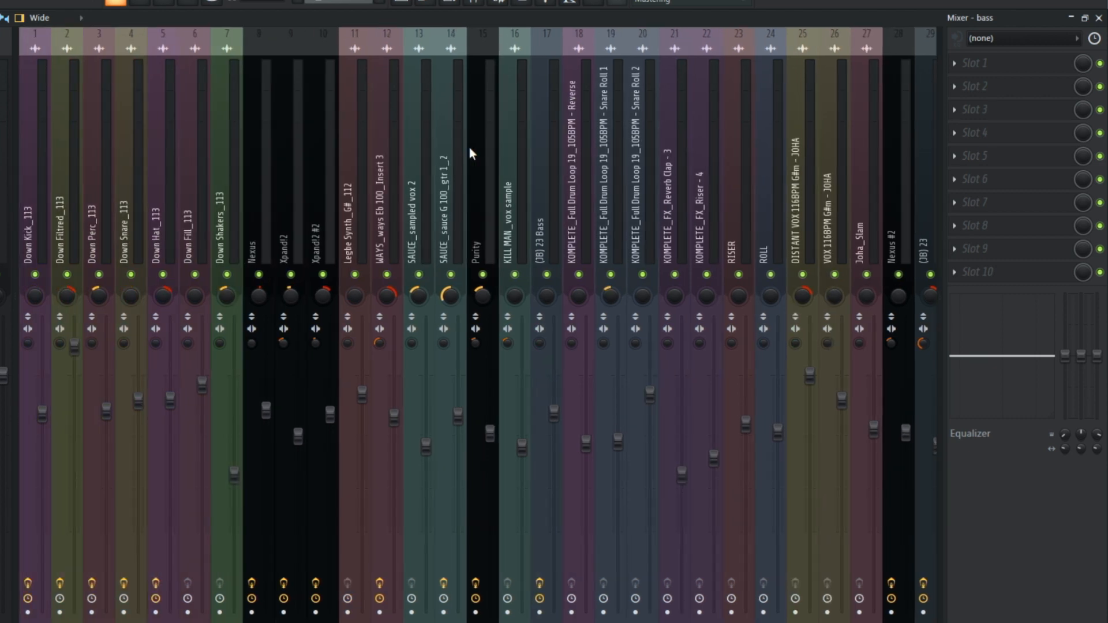
scroll(470, 147, "down", 5)
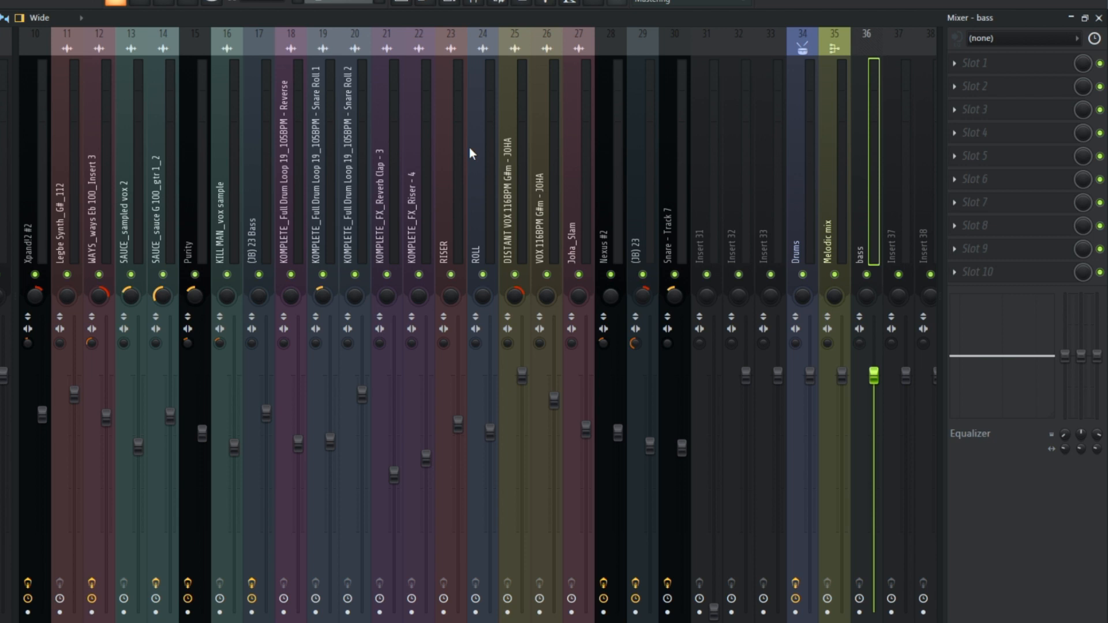
scroll(470, 148, "up", 5)
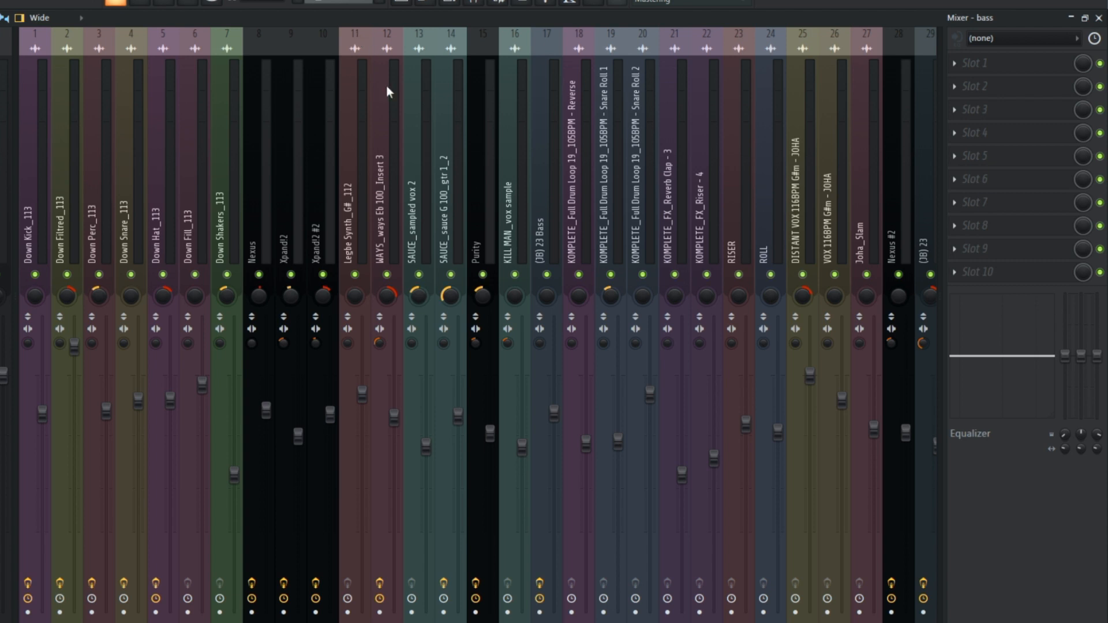
scroll(380, 137, "down", 8)
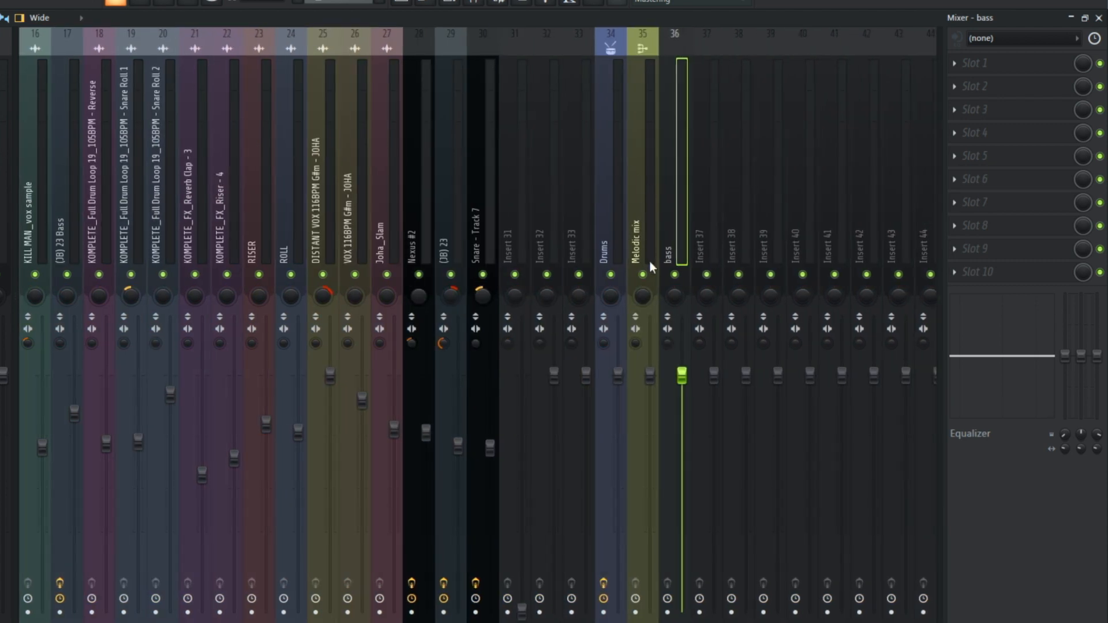
left_click(642, 274)
left_click(674, 275)
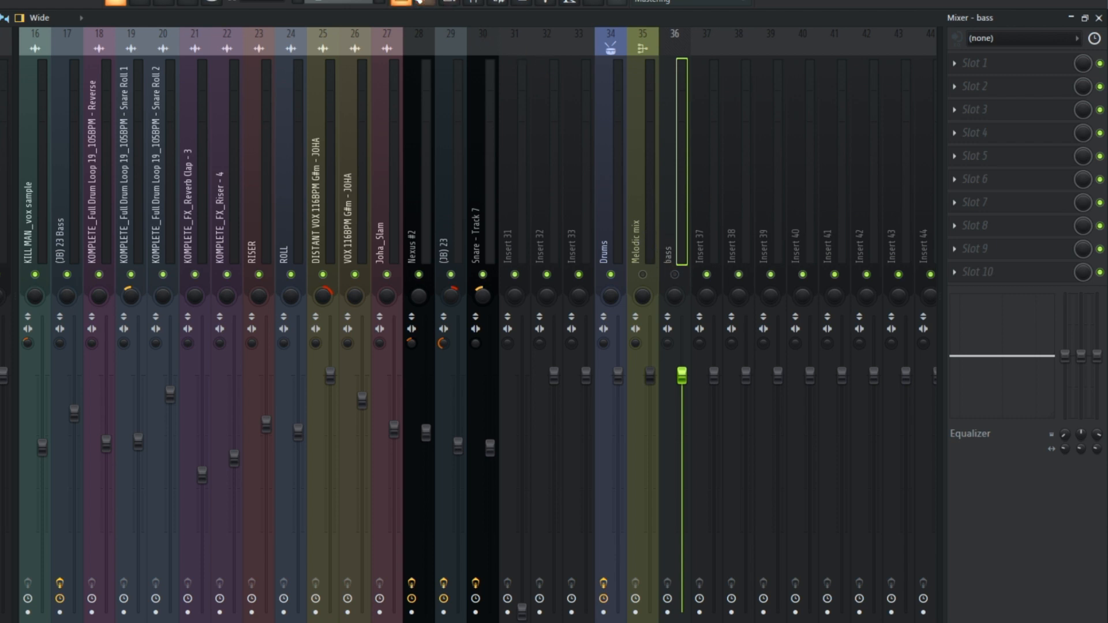
Step: Select bars 33 to 48 in the playlist and play that section
key("F5")
left_click_drag(511, 49, 691, 49)
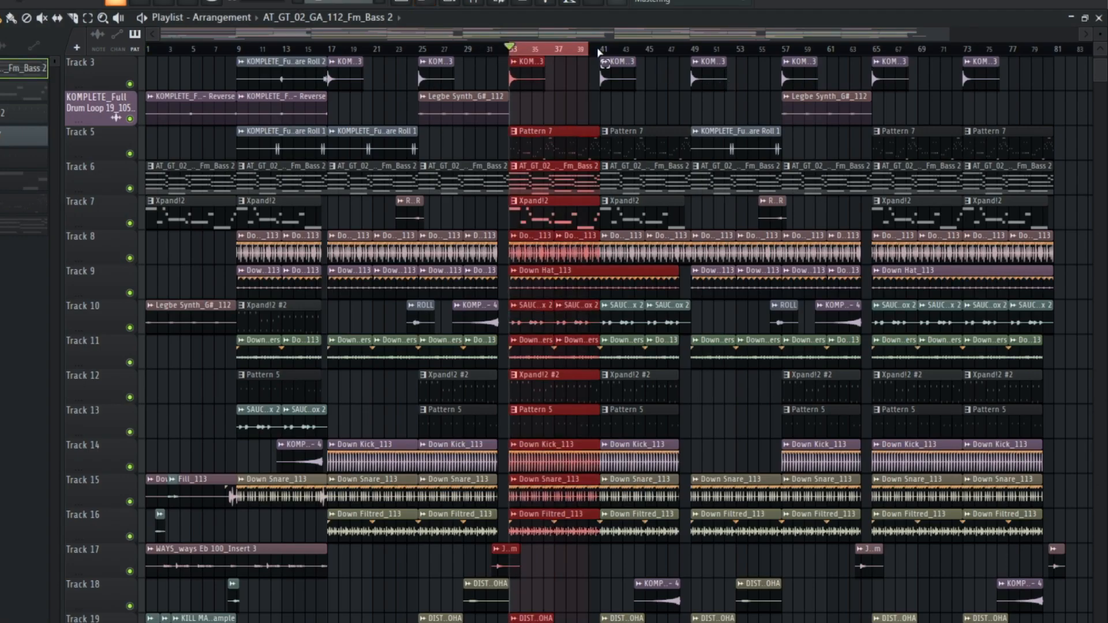
key("space")
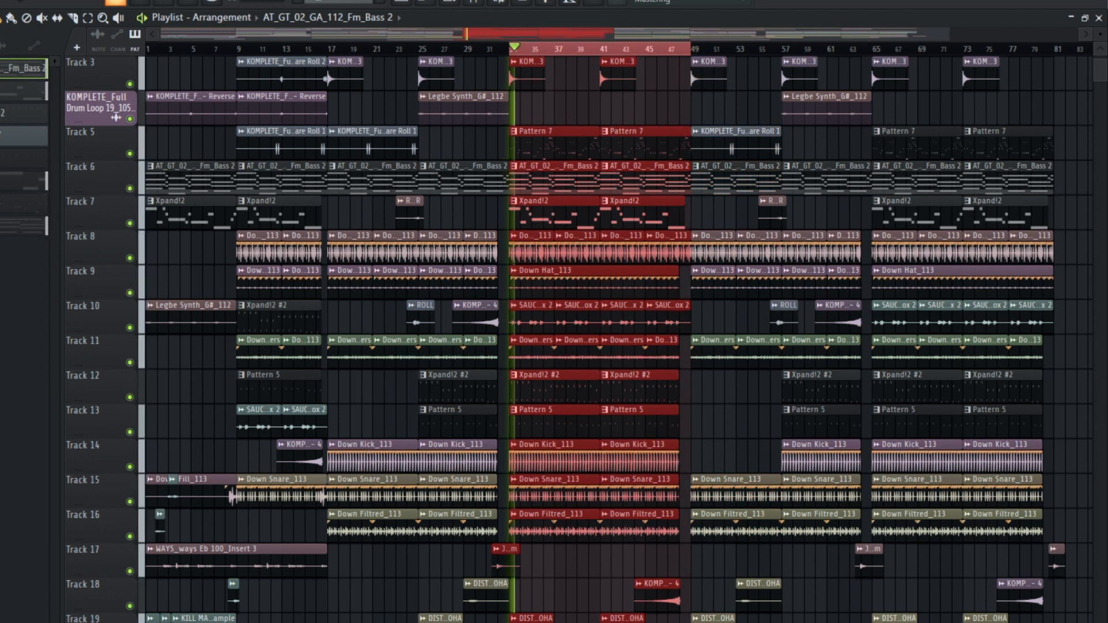
Step: Watch the mixer levels of the drum and instrument inserts while the section plays, then stop playback
key("F9")
scroll(303, 165, "up", 6)
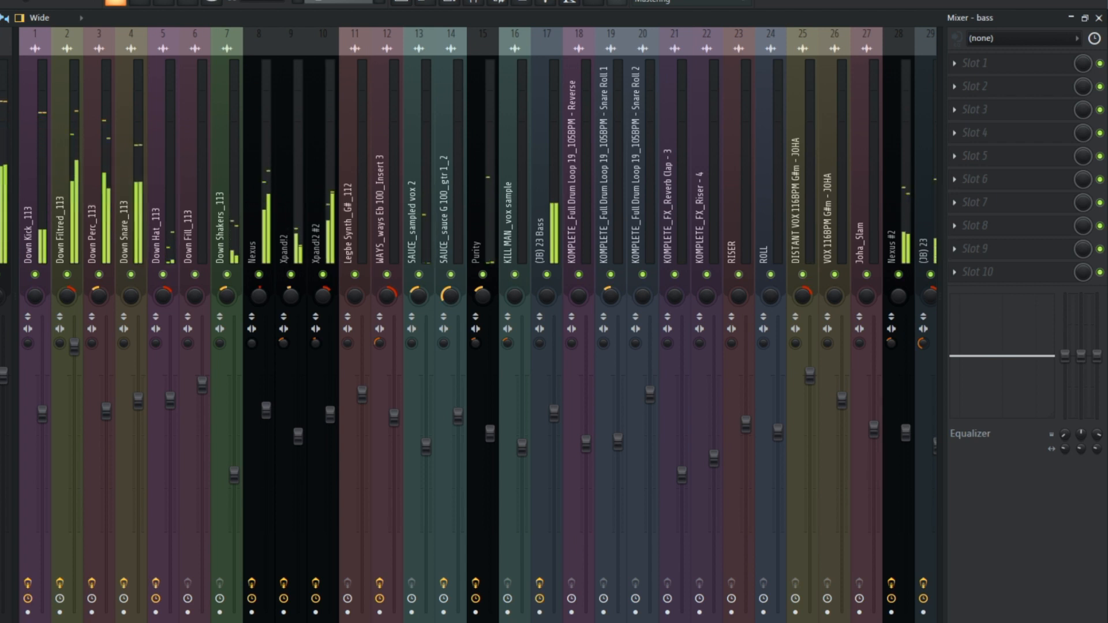
key("space")
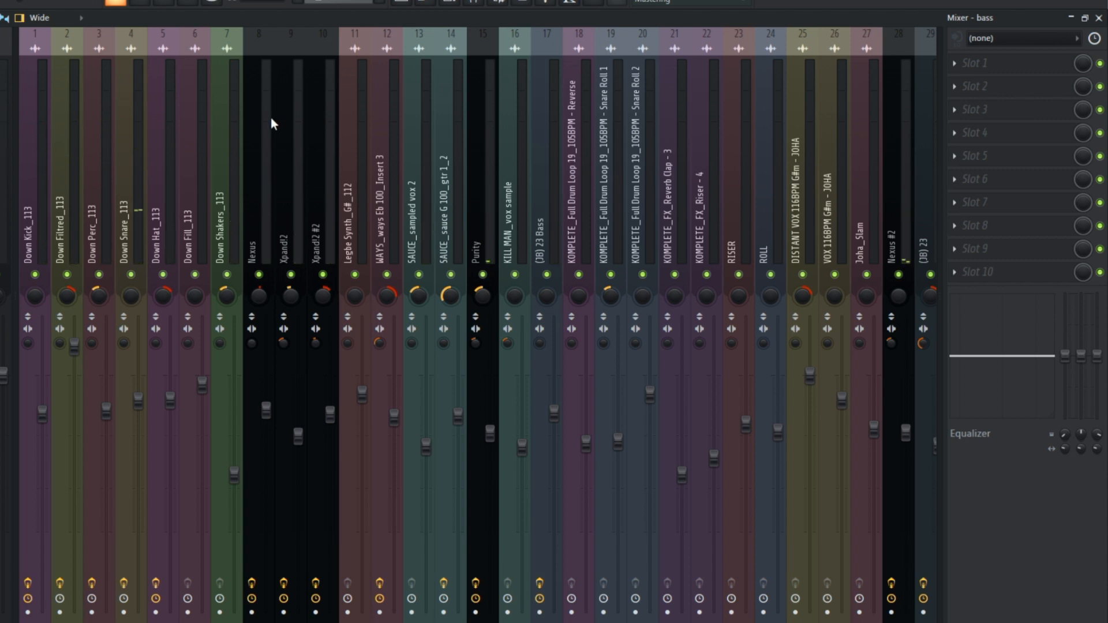
Step: Check the effect slots of the Down Perc_113 insert and of the Drums bus
left_click(87, 141)
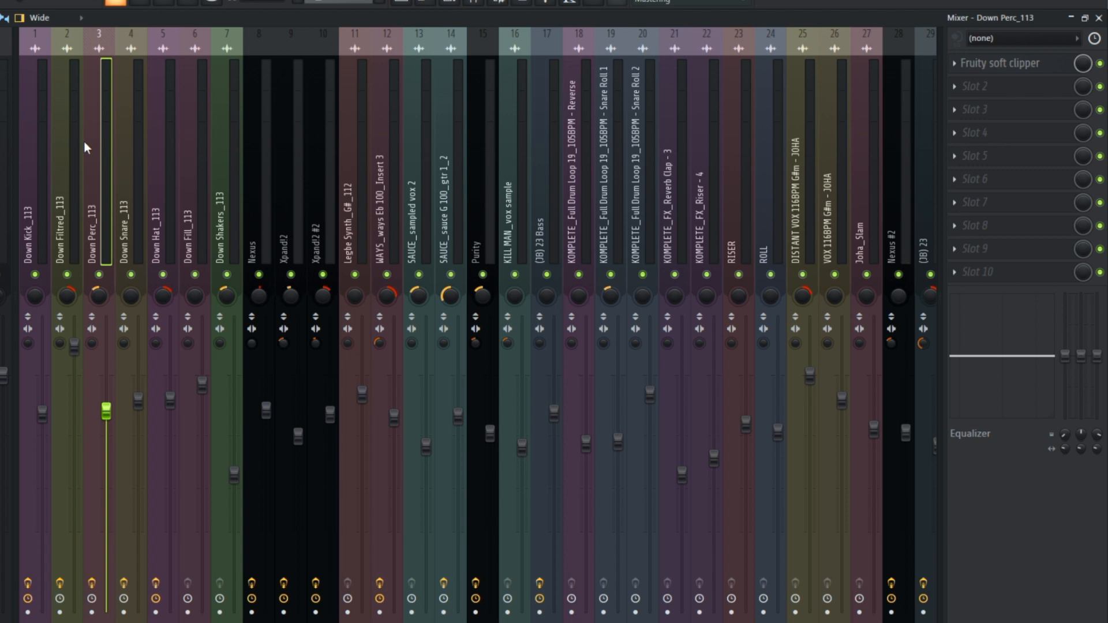
scroll(84, 141, "down", 5)
left_click(622, 167)
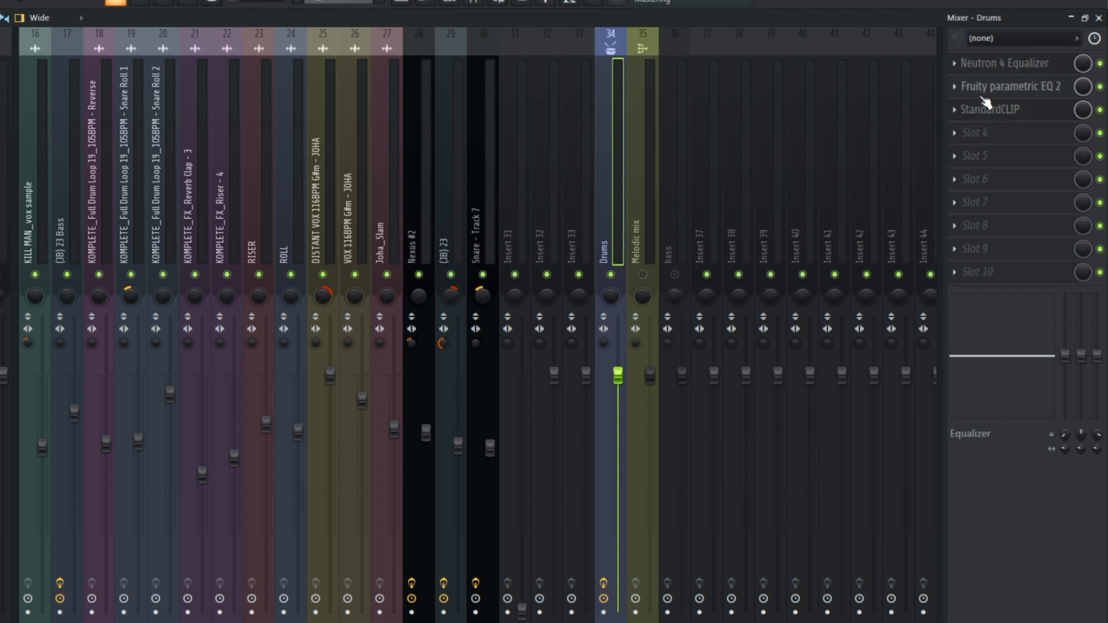
scroll(362, 97, "left", 5)
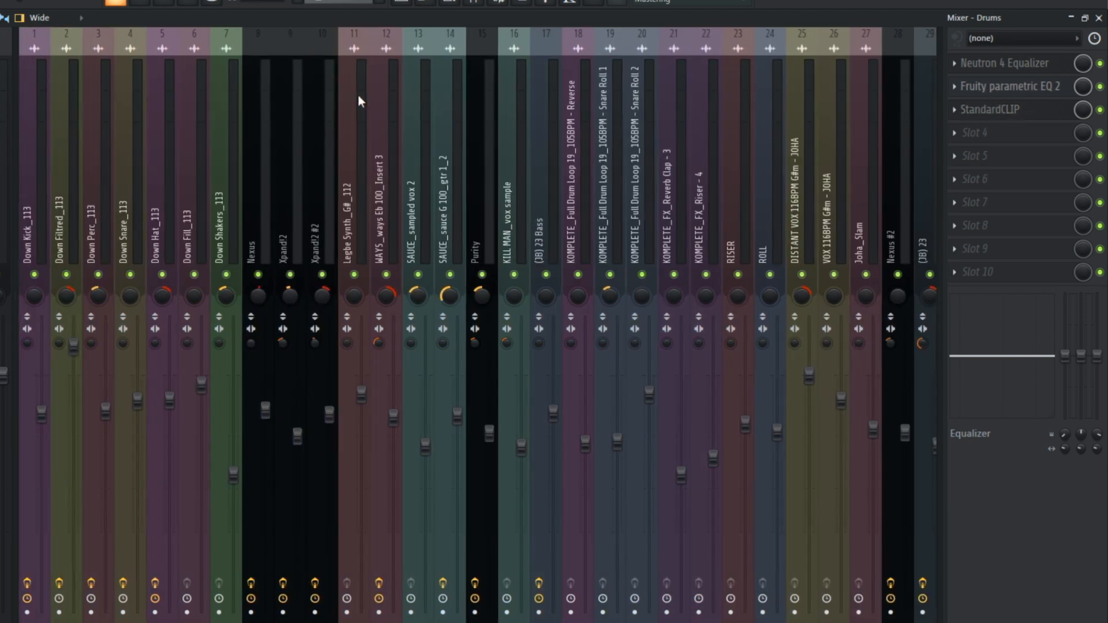
Step: Open Tonal Balance Control 2 on the Master track and reposition its window so the whole plugin shows
left_click(85, 164)
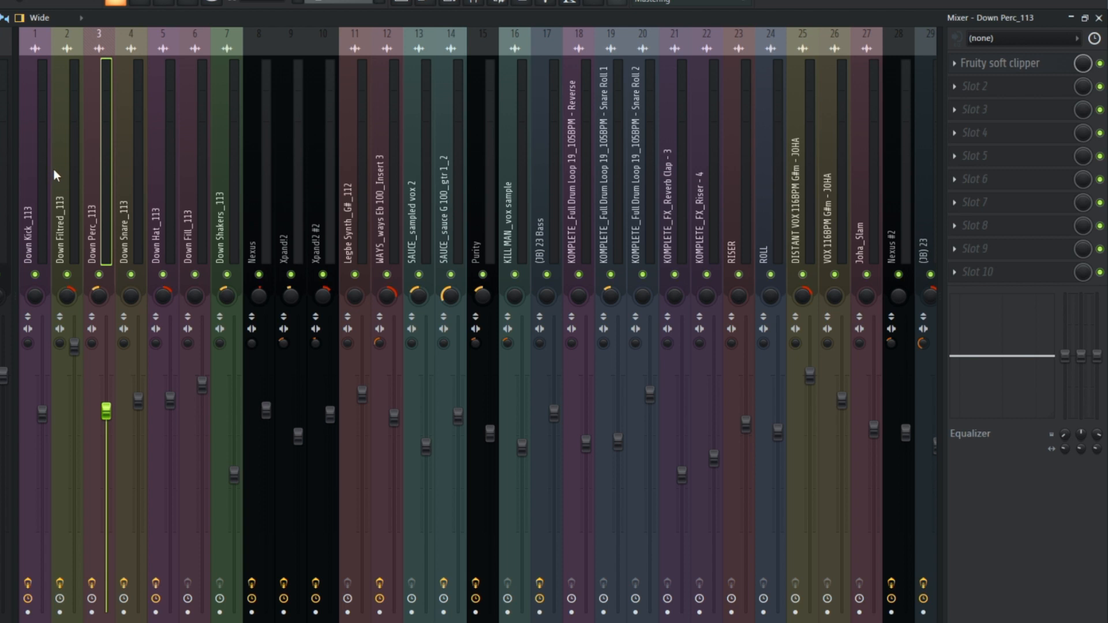
left_click(6, 162)
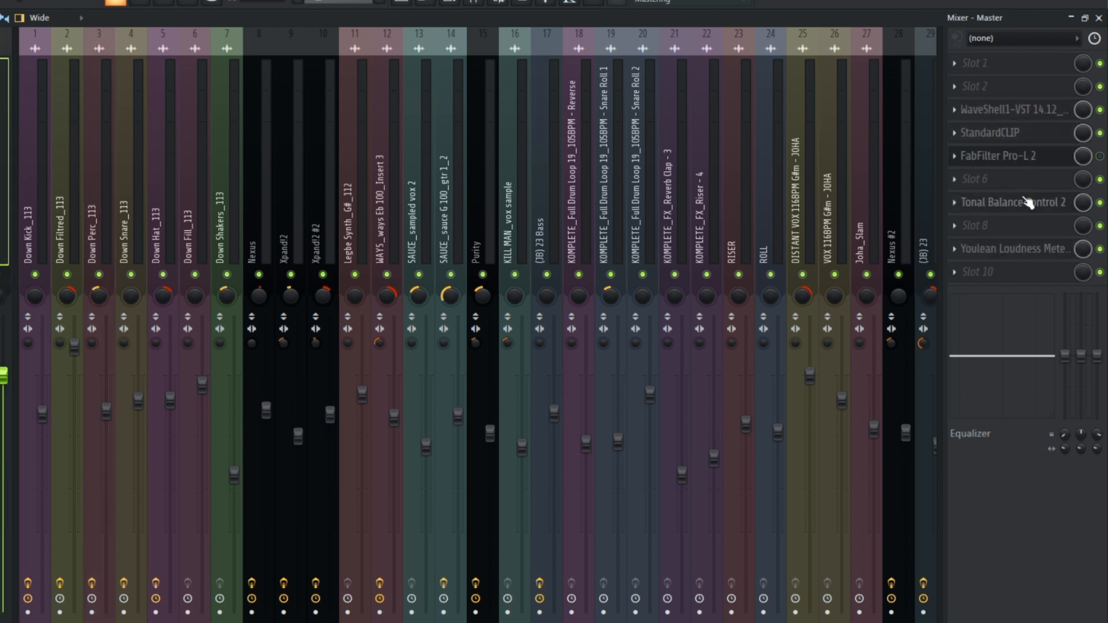
left_click(1029, 202)
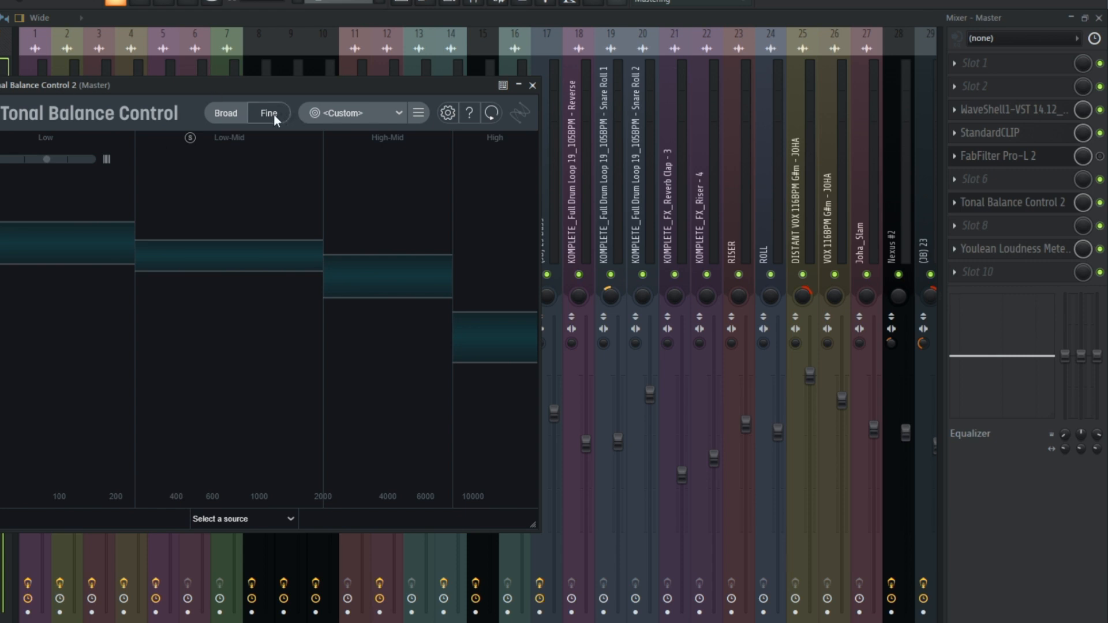
left_click_drag(255, 88, 335, 28)
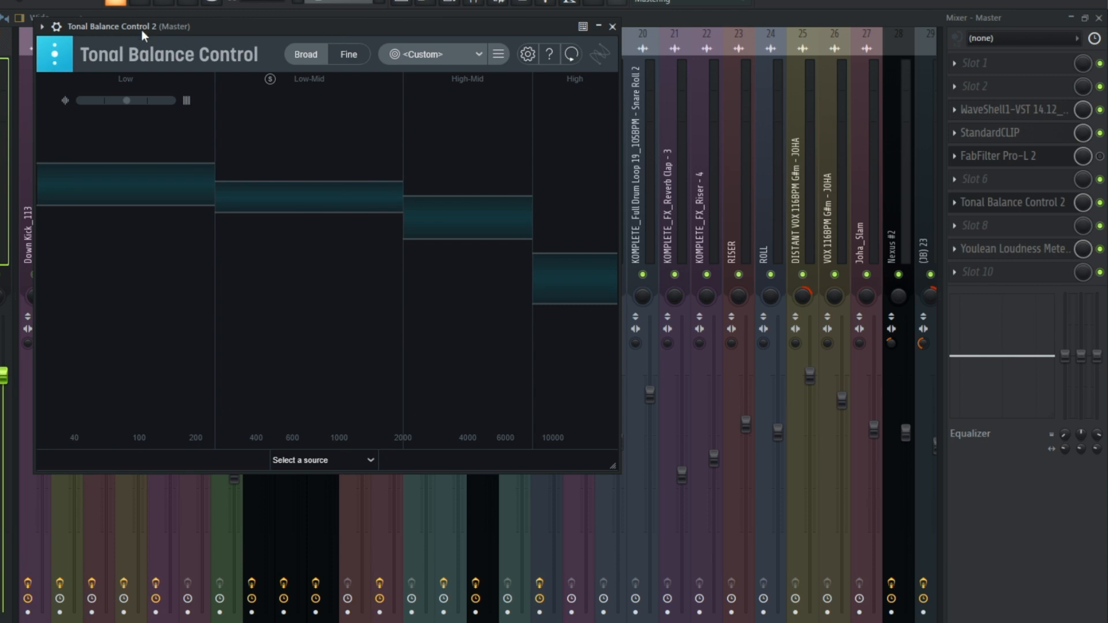
Step: Switch Tonal Balance Control from Broad to Fine view, then close the plugin window
left_click(441, 57)
left_click(407, 52)
left_click(350, 56)
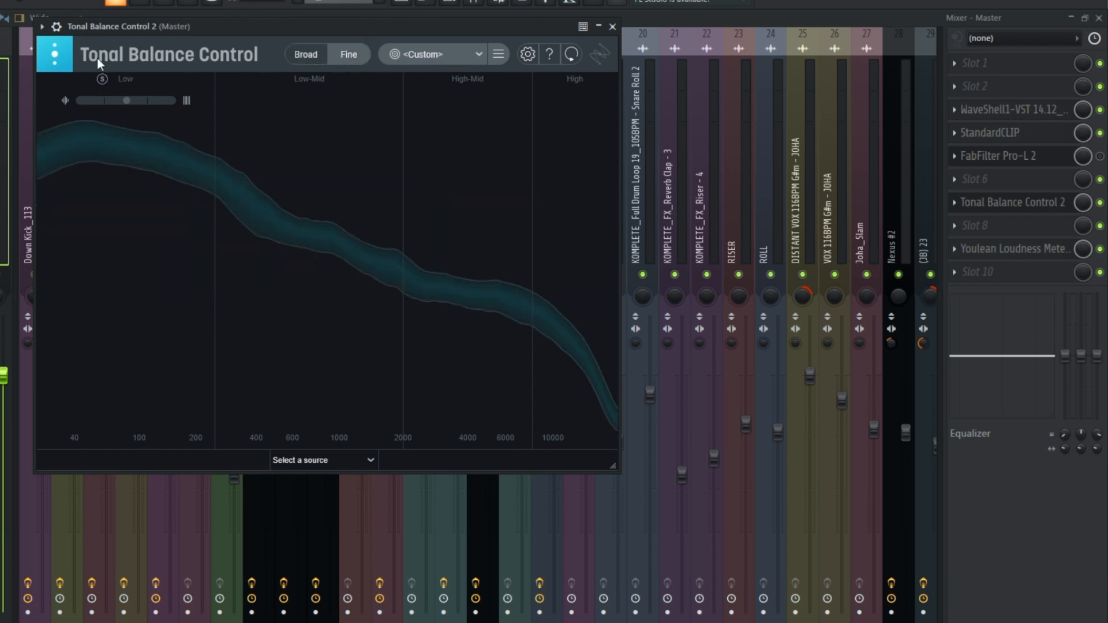
key("space")
left_click(613, 26)
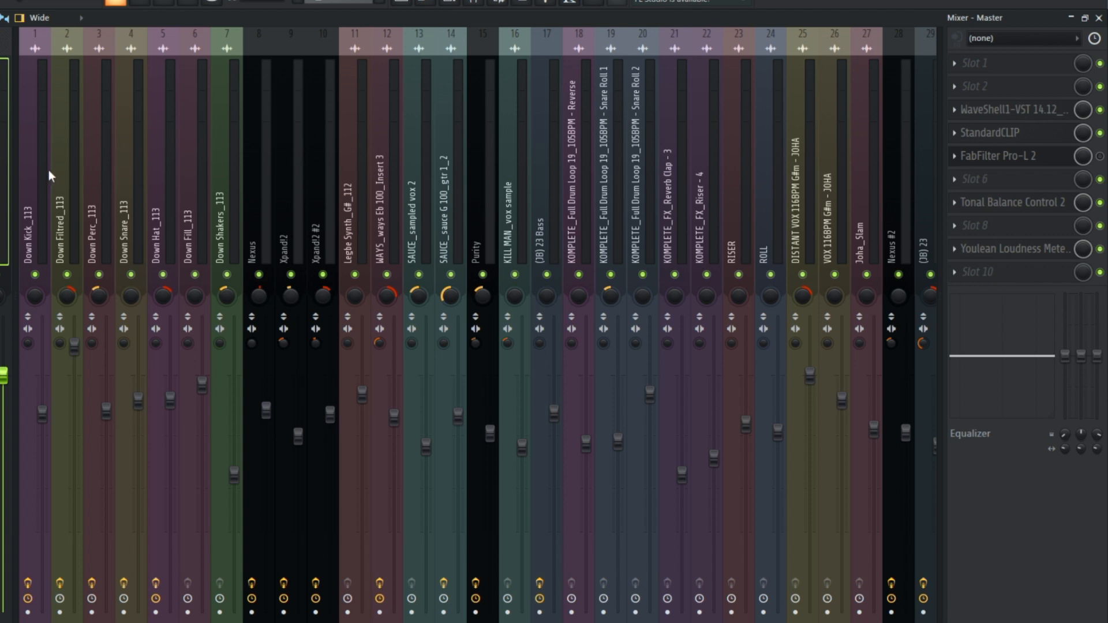
Step: Check the effect slots of the Down Snare_113 insert and look over the Drums, Melodic mix and bass buses
left_click(133, 173)
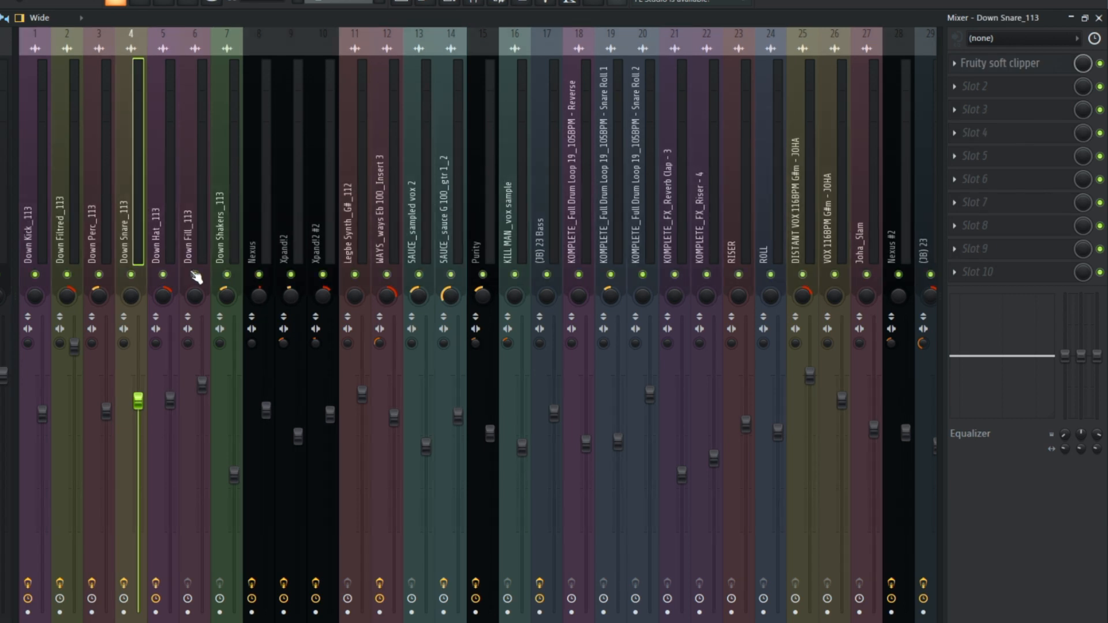
scroll(551, 172, "right", 3)
scroll(550, 172, "right", 3)
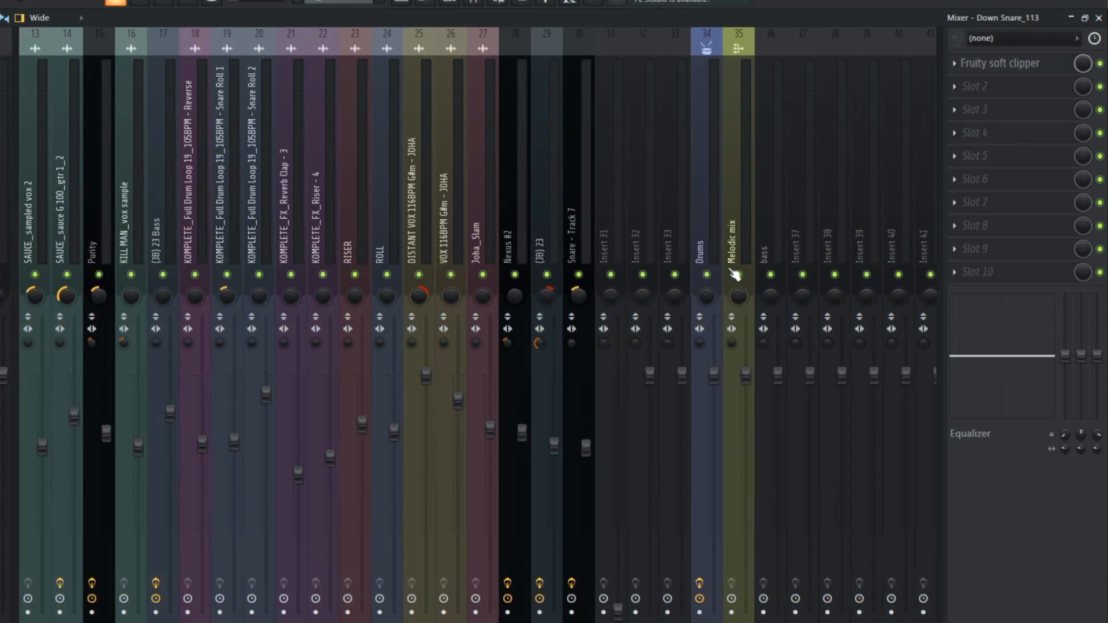
scroll(651, 169, "left", 7)
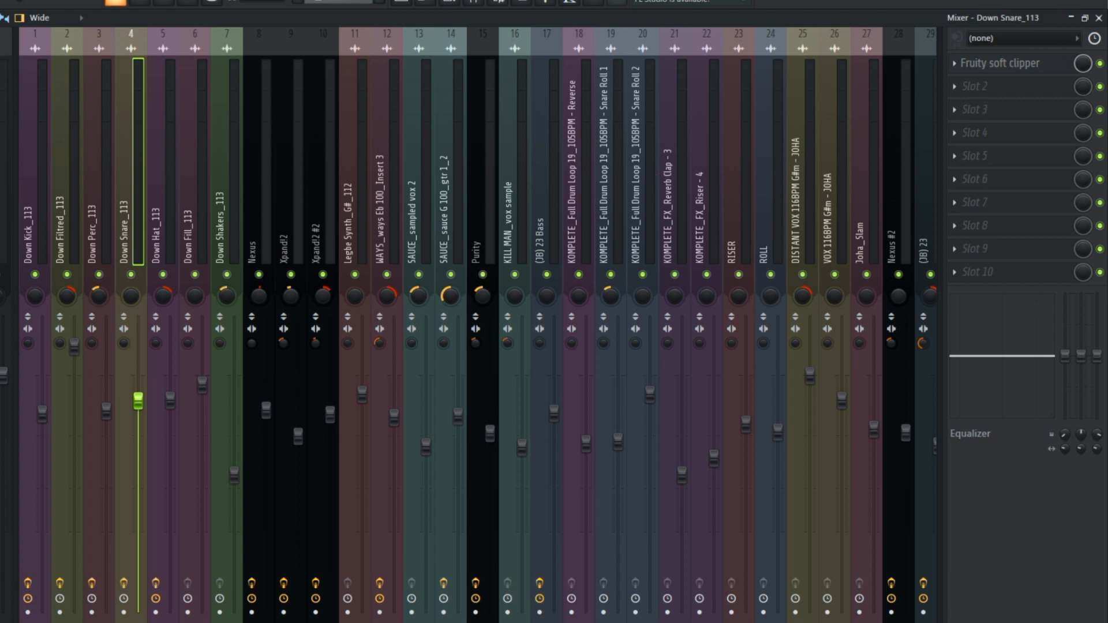
Step: Play the song with Tonal Balance Control 2 open on the Master to compare the full mix with the target curve
left_click(3, 173)
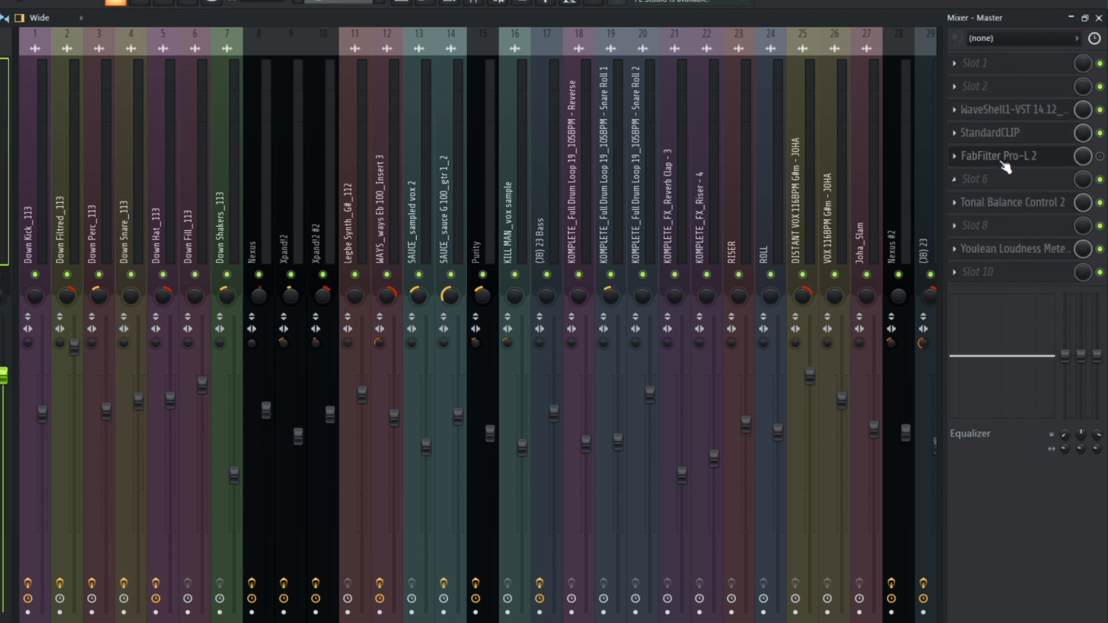
left_click(1008, 206)
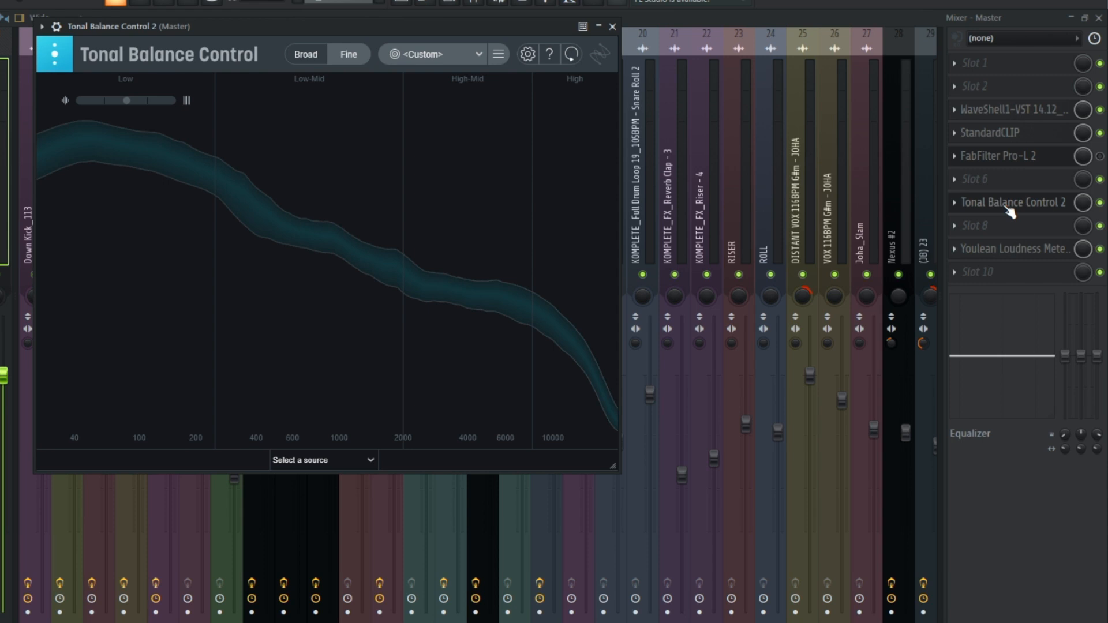
key("space")
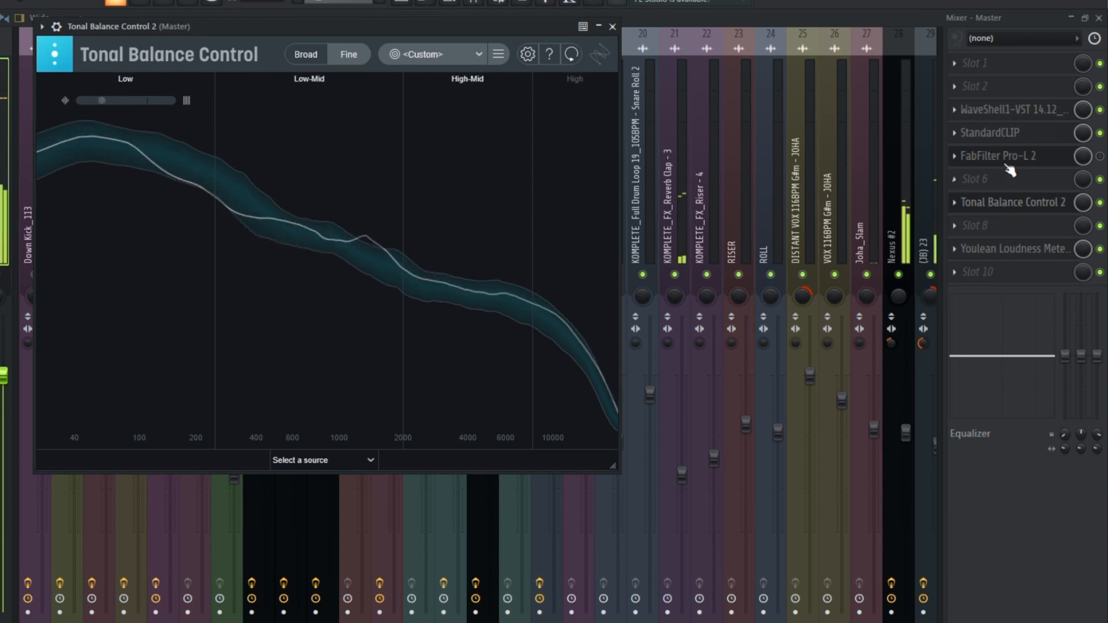
Step: Mute the Melodic mix, bass and Insert 37 tracks to isolate the Drums bus and check it in Tonal Balance Control 2
scroll(805, 165, "down", 5)
scroll(803, 162, "down", 5)
left_click_drag(802, 275, 738, 275)
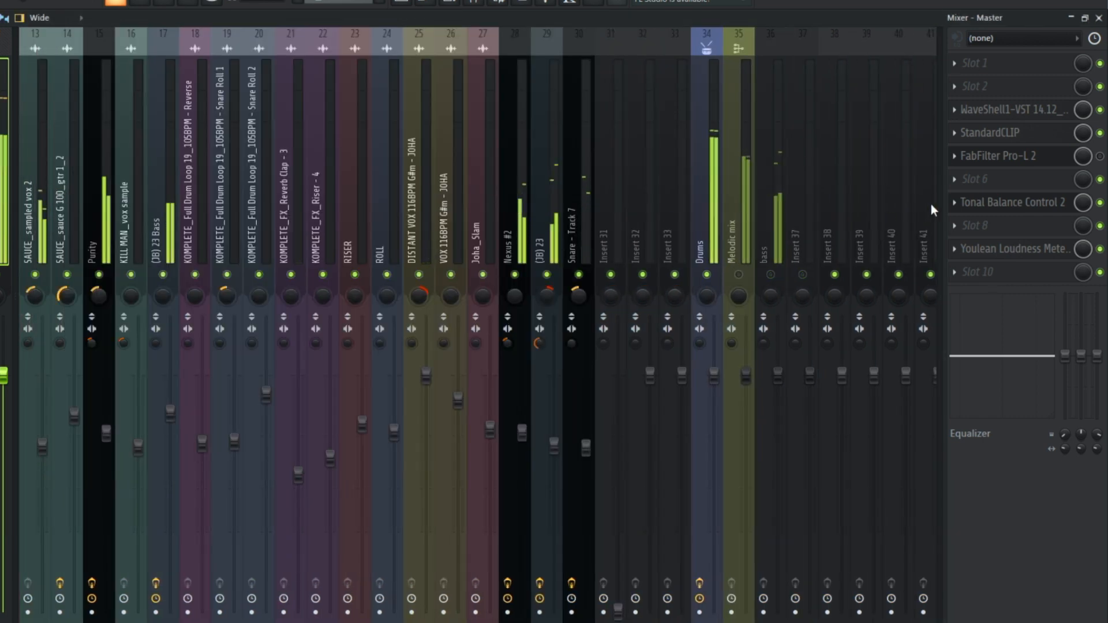
left_click(999, 207)
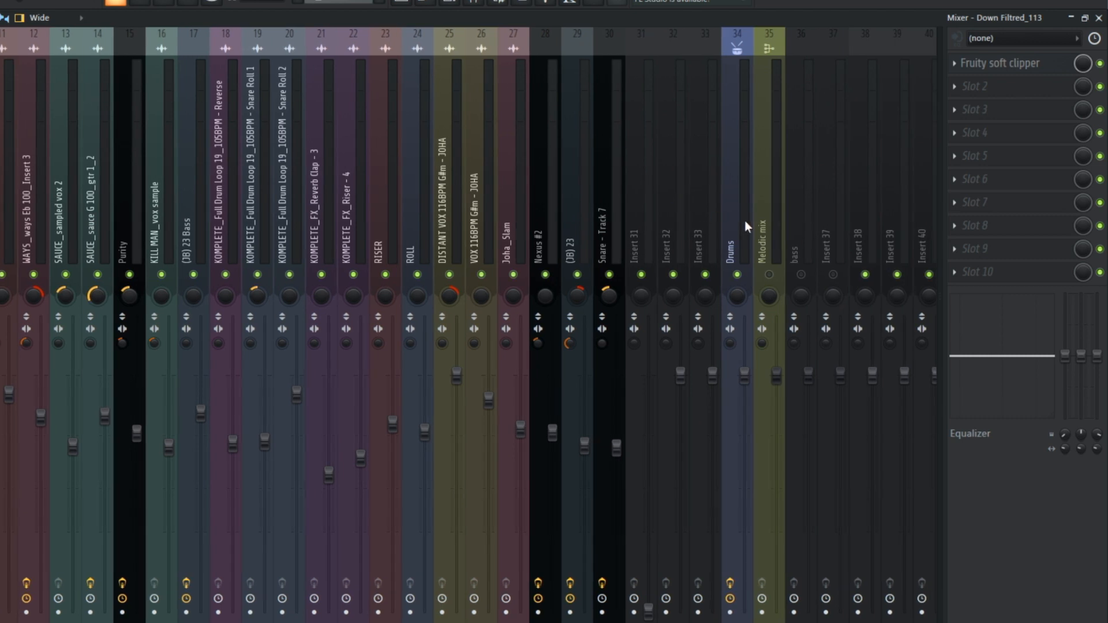
Step: Mute the Drums bus and the Down Kick_113 insert, and unmute the Melodic mix bus
left_click(738, 275)
left_click(769, 275)
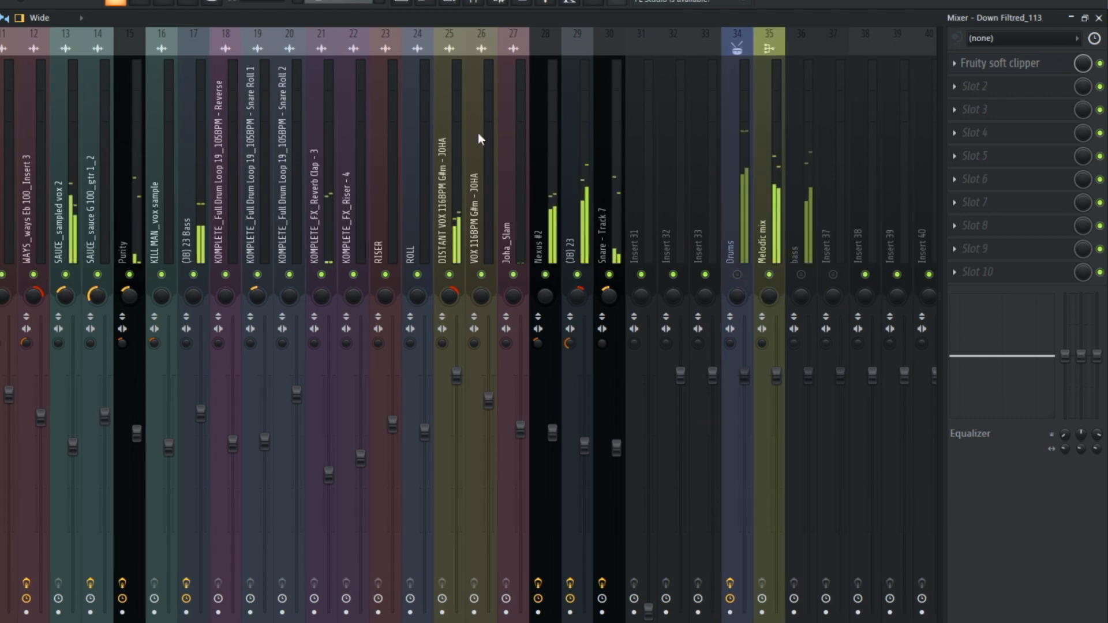
scroll(258, 172, "left", 5)
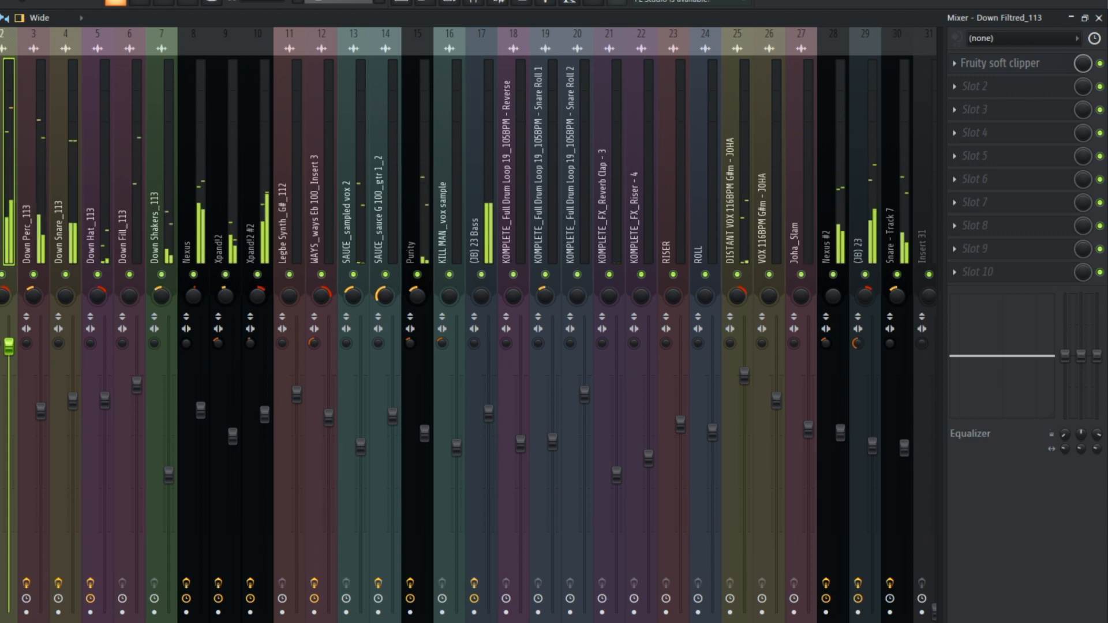
scroll(17, 185, "left", 2)
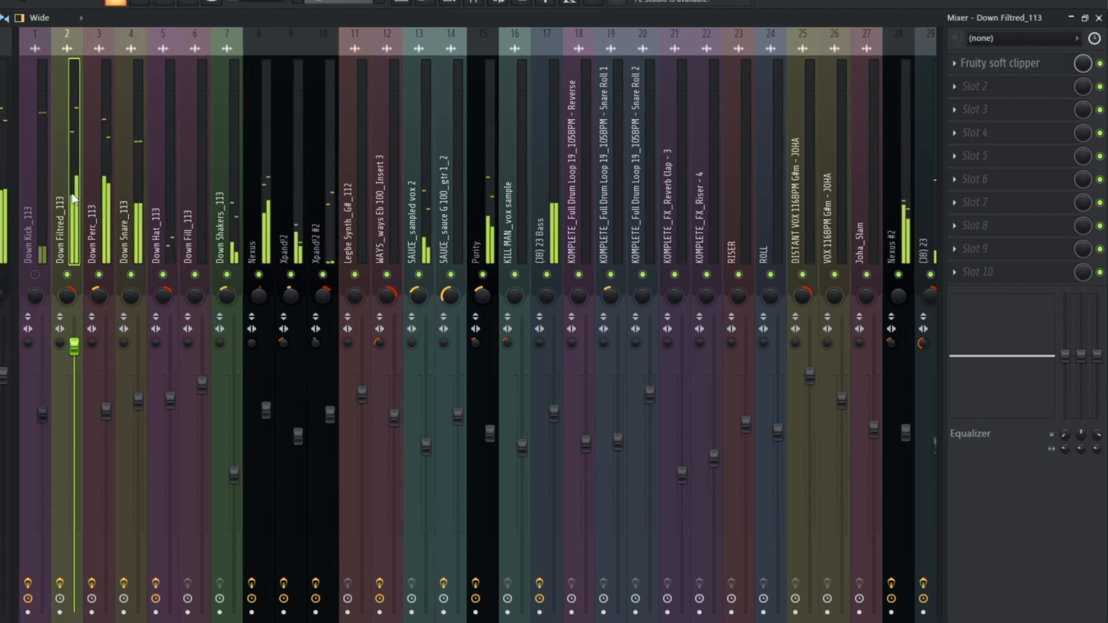
Step: Compare the Melodic mix with the target curve in the Master's Tonal Balance Control 2 during playback
left_click(12, 192)
left_click(959, 203)
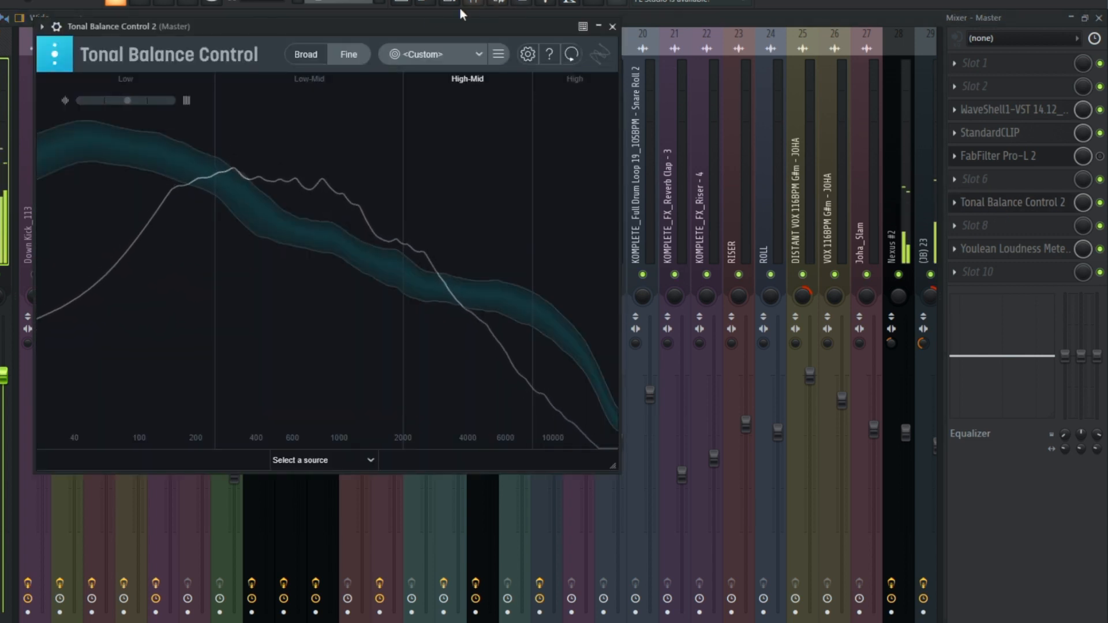
left_click_drag(243, 33, 349, 389)
Step: Check the effect slots of the Nexus, SAUCE_sampled vox 2 and WAYS_ways Eb 100_Insert 3 inserts
left_click(270, 183)
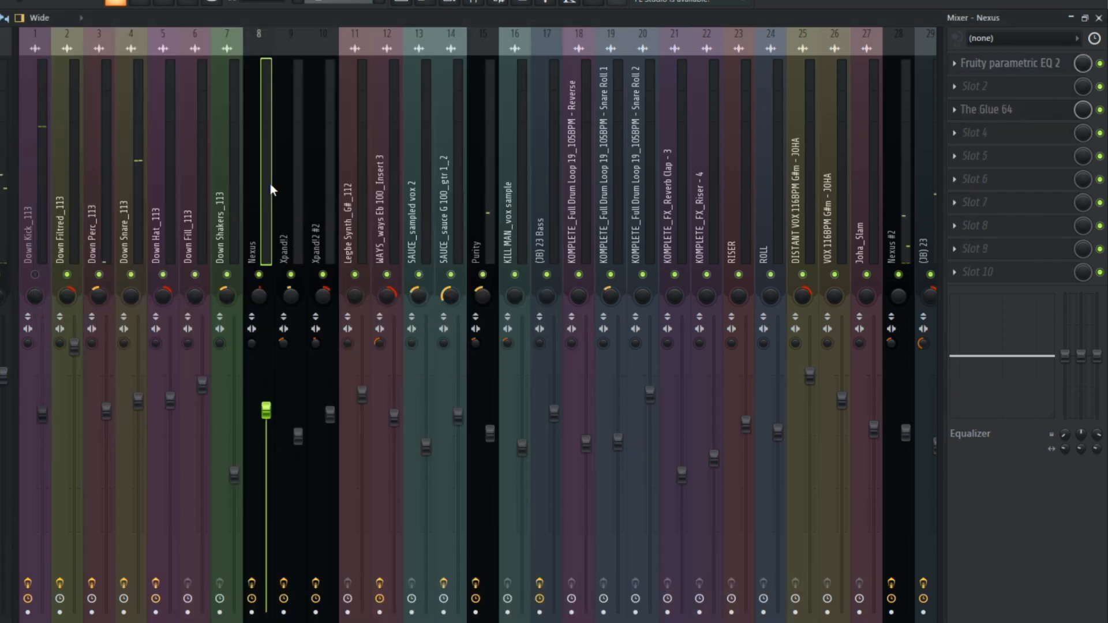
left_click(424, 212)
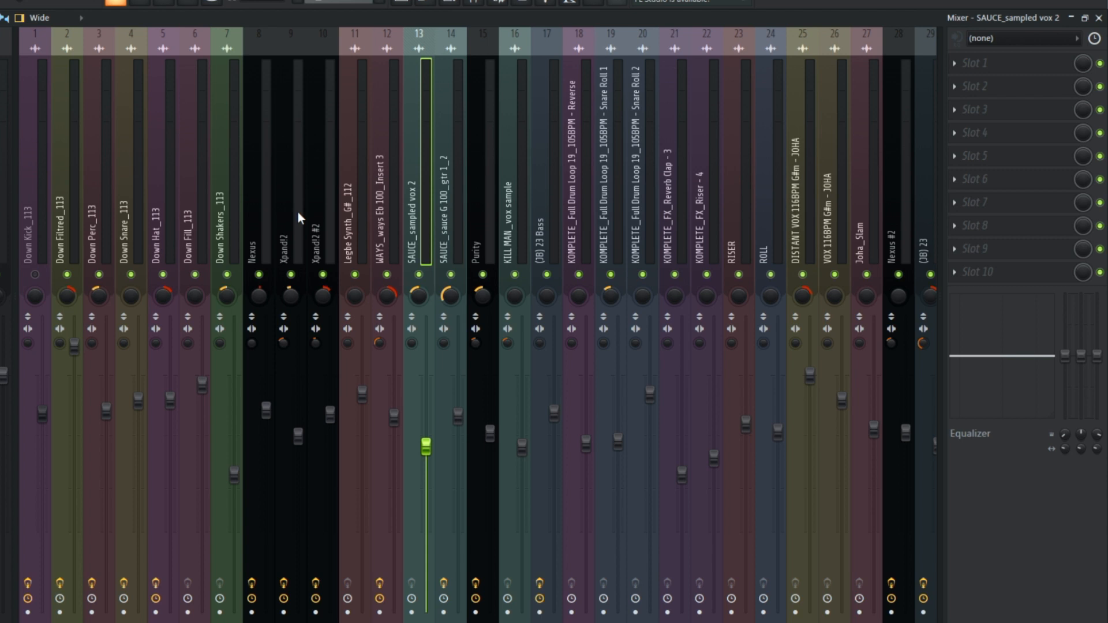
left_click(376, 202)
Step: Solo the Nexus insert, listen to it and review its Fruity parametric EQ 2 and The Glue 64 settings
key("space")
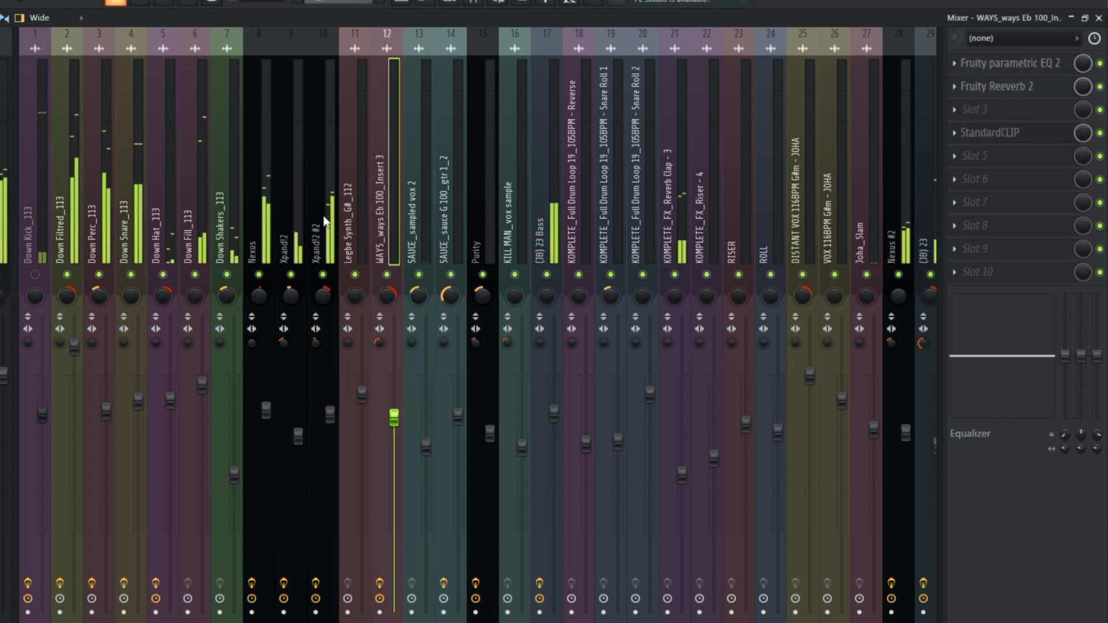
right_click(259, 274)
left_click(276, 250)
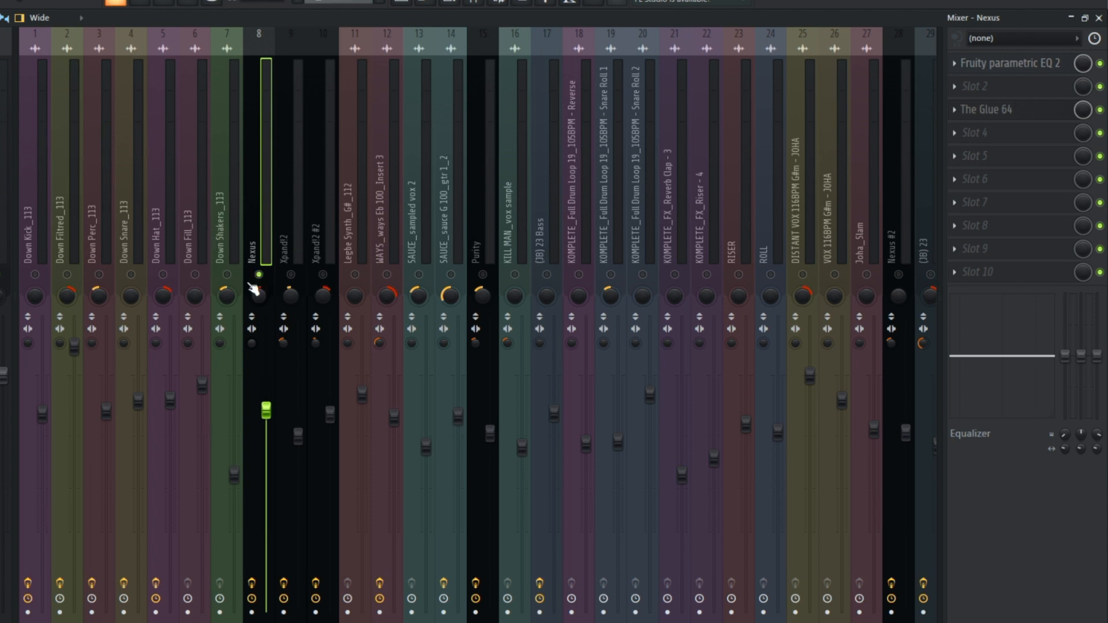
left_click(1032, 62)
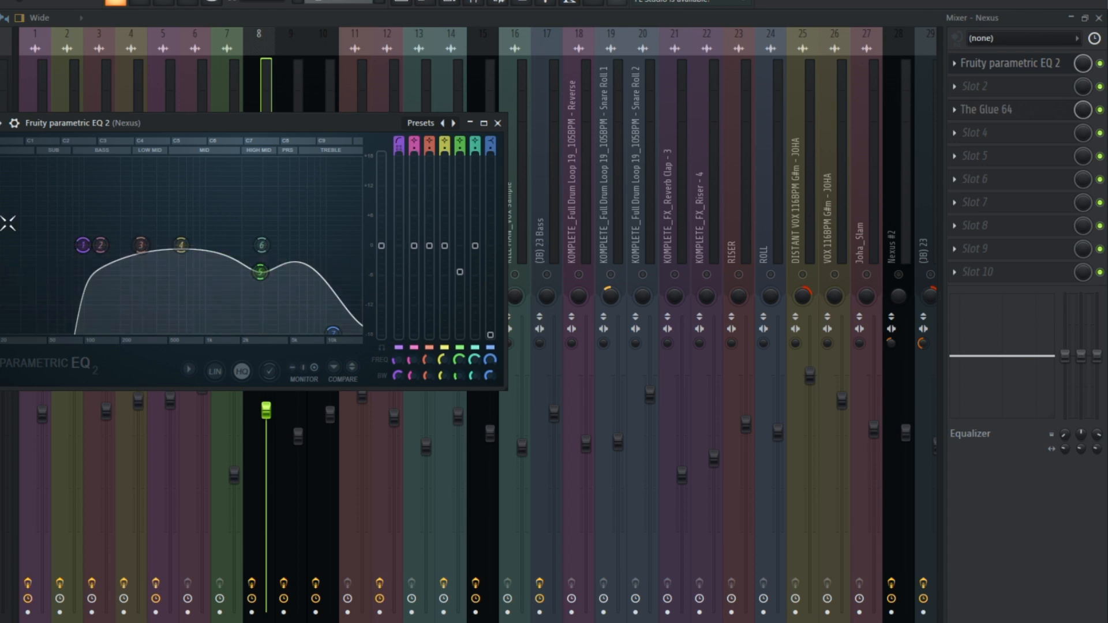
left_click(988, 109)
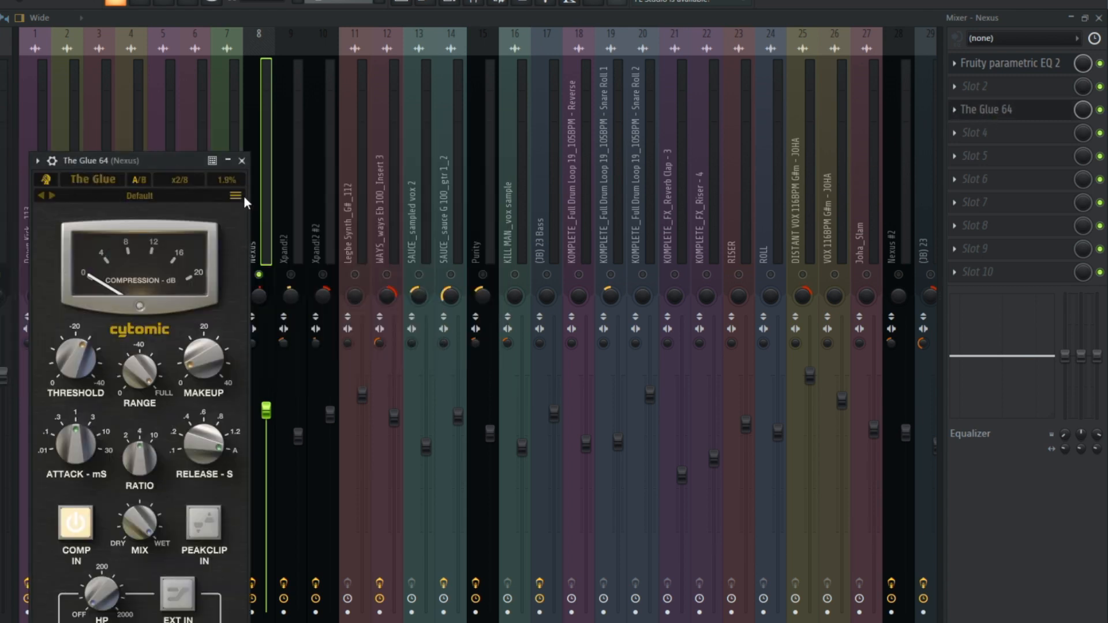
left_click(241, 161)
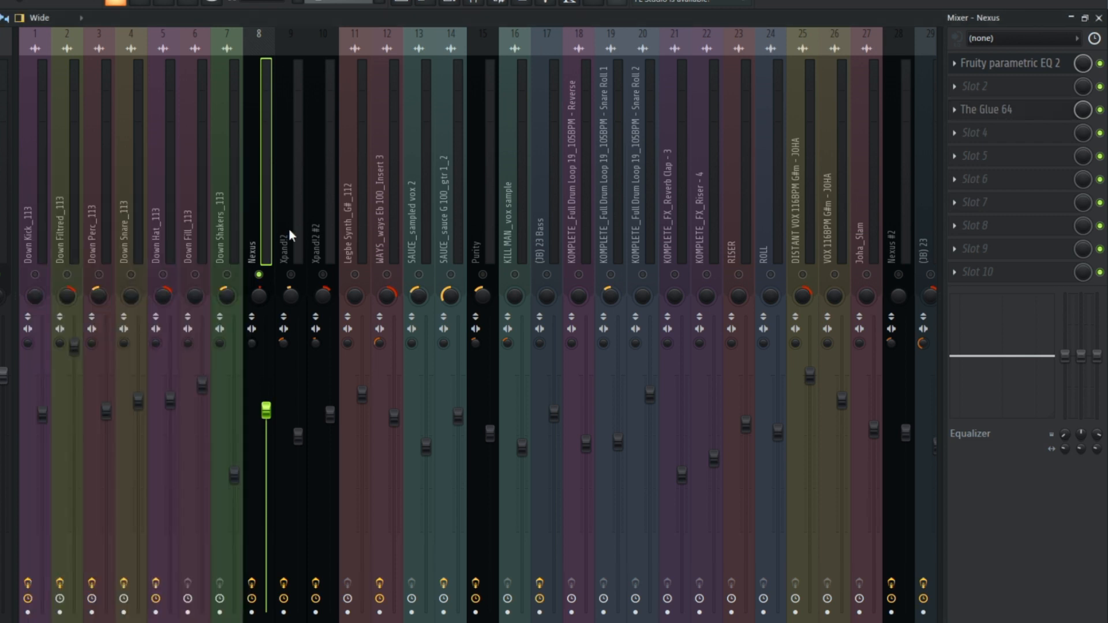
key("space")
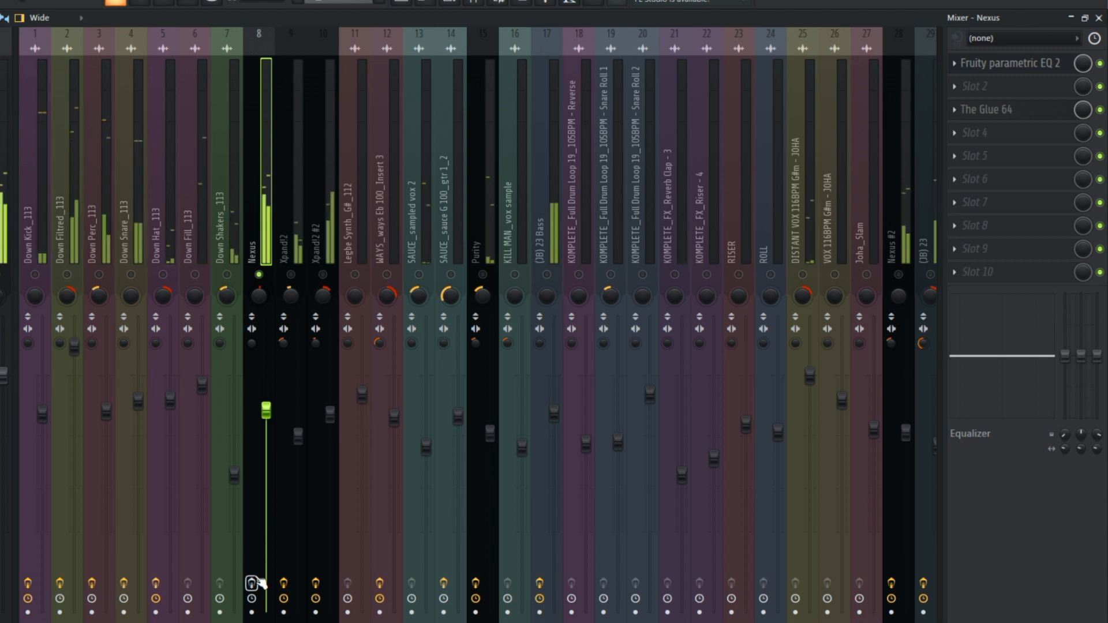
Step: Unmute the Xpand!2 insert alongside Nexus and examine the cut in its Fruity parametric EQ 2
left_click(282, 227)
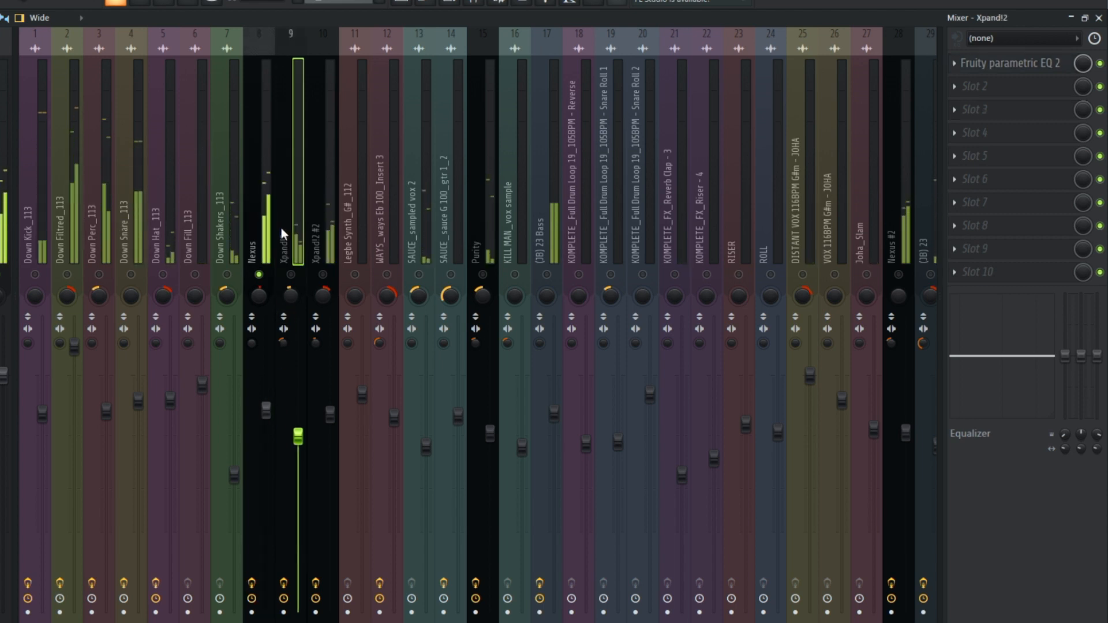
left_click(291, 276)
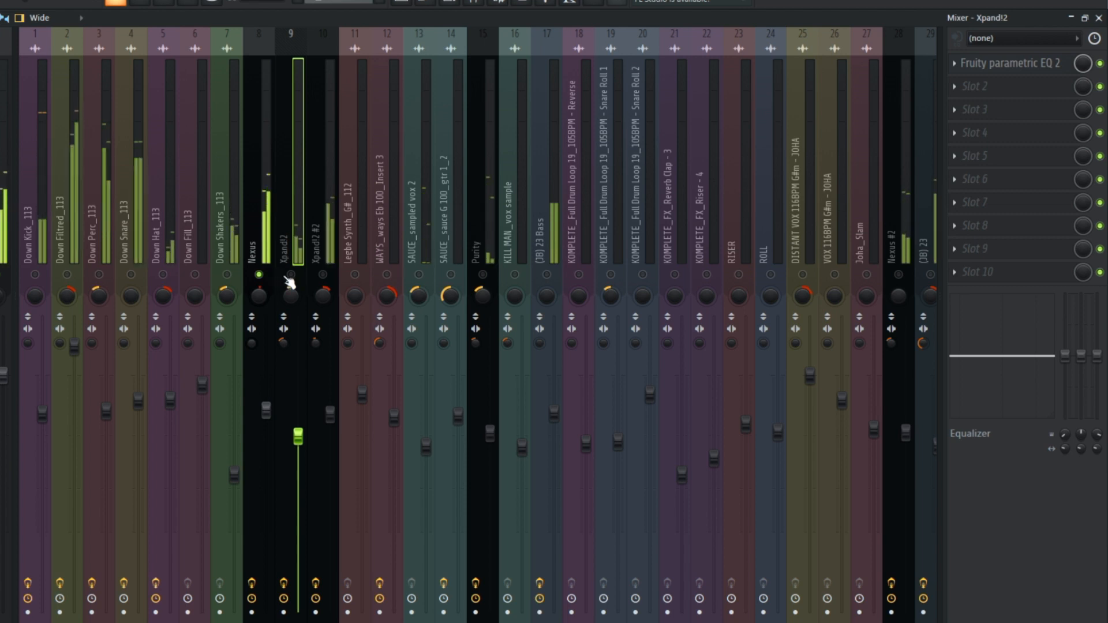
left_click(998, 70)
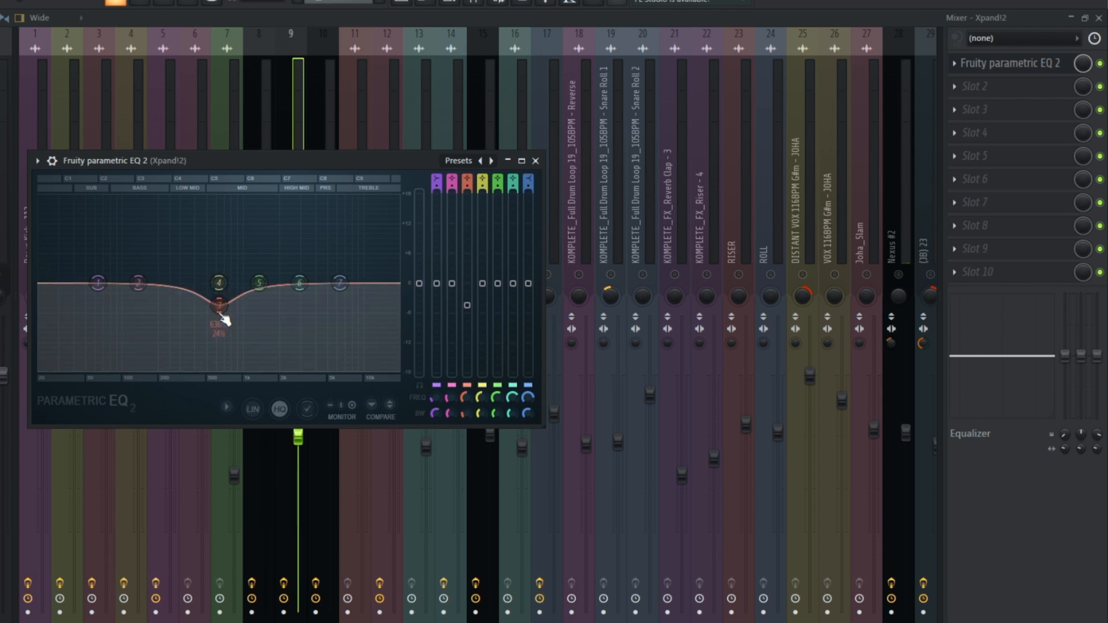
left_click(288, 131)
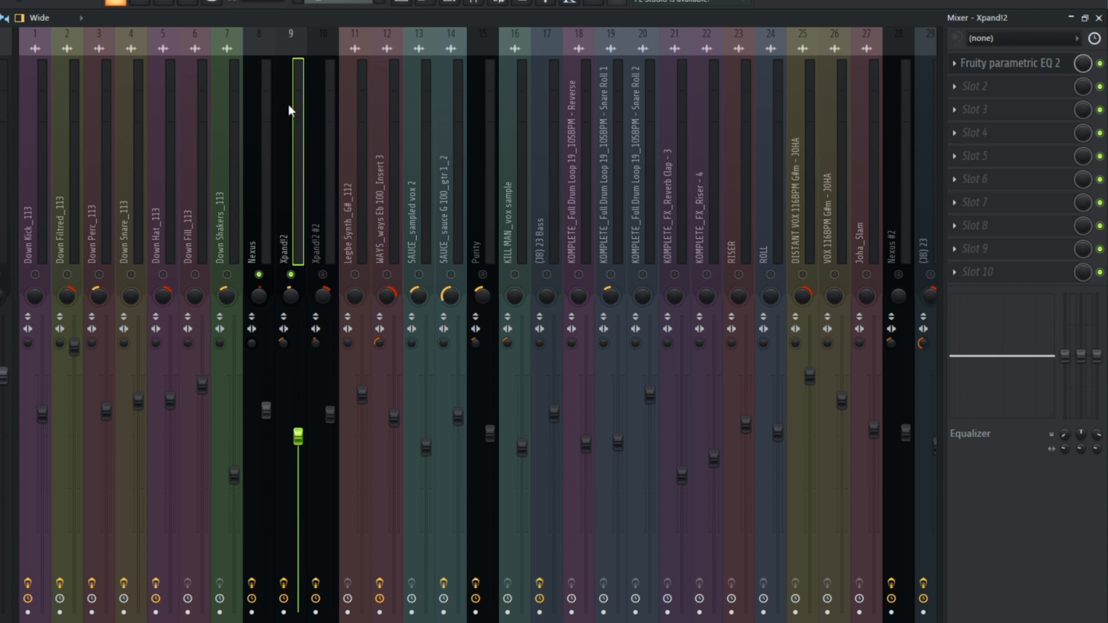
left_click(994, 65)
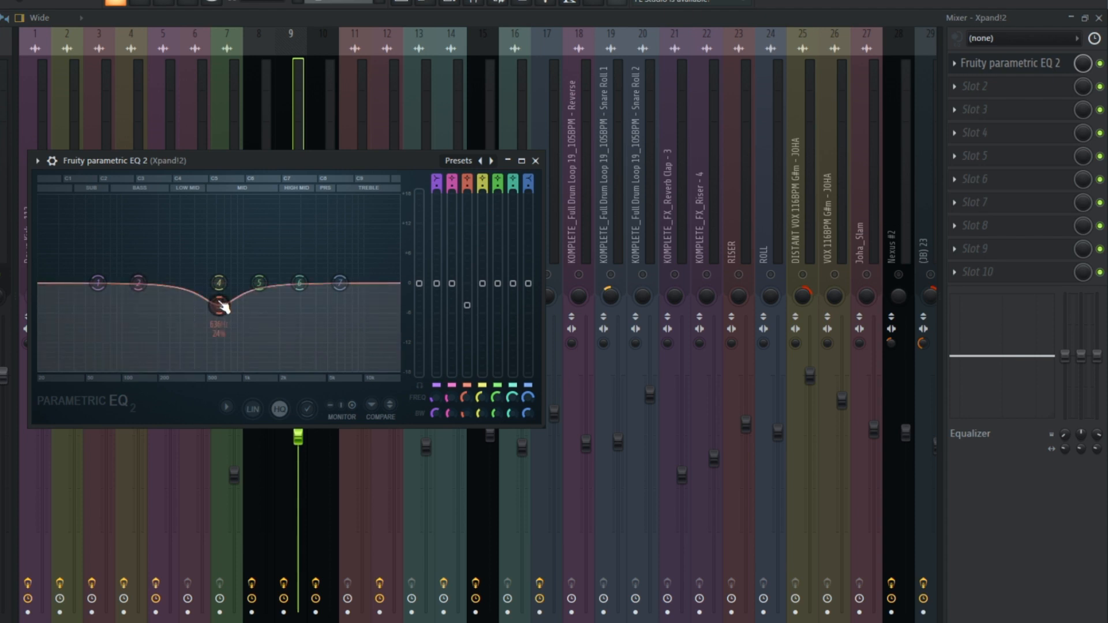
Step: Solo the Xpand!2 #2 insert, play it and review its Fruity parametric EQ 2, The Glue 64 and Fruity soft clipper
left_click(322, 456)
key("space")
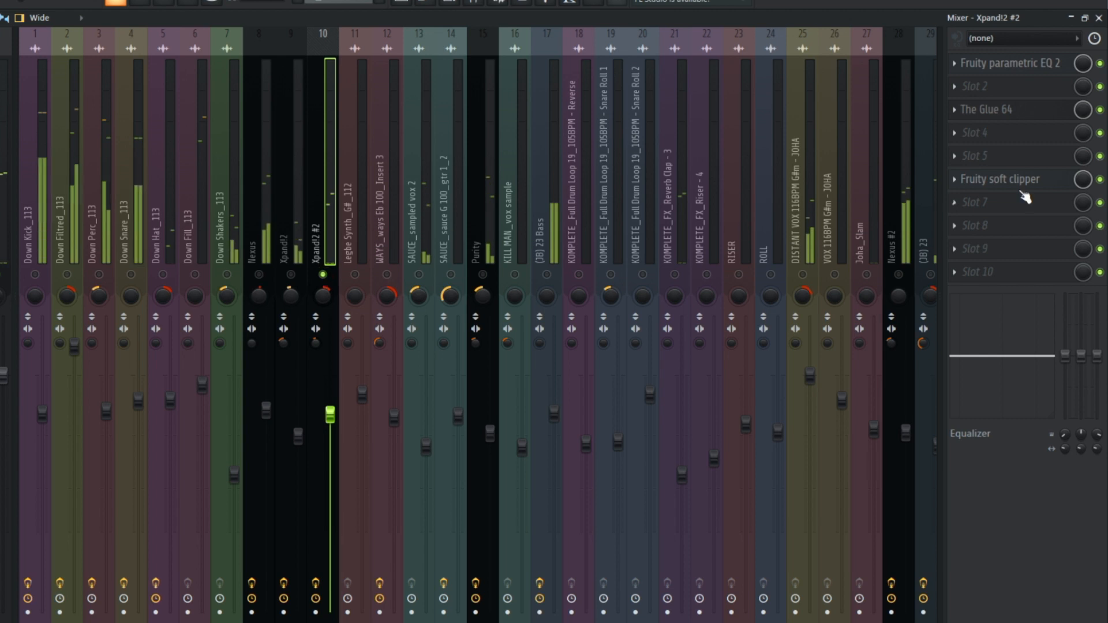
left_click(979, 67)
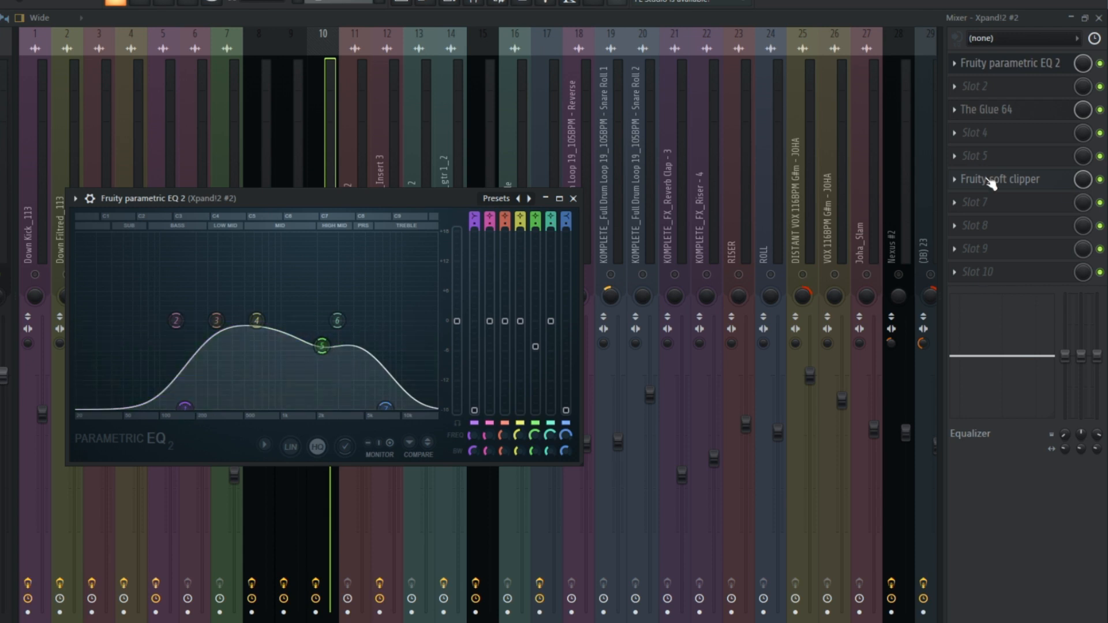
left_click(991, 110)
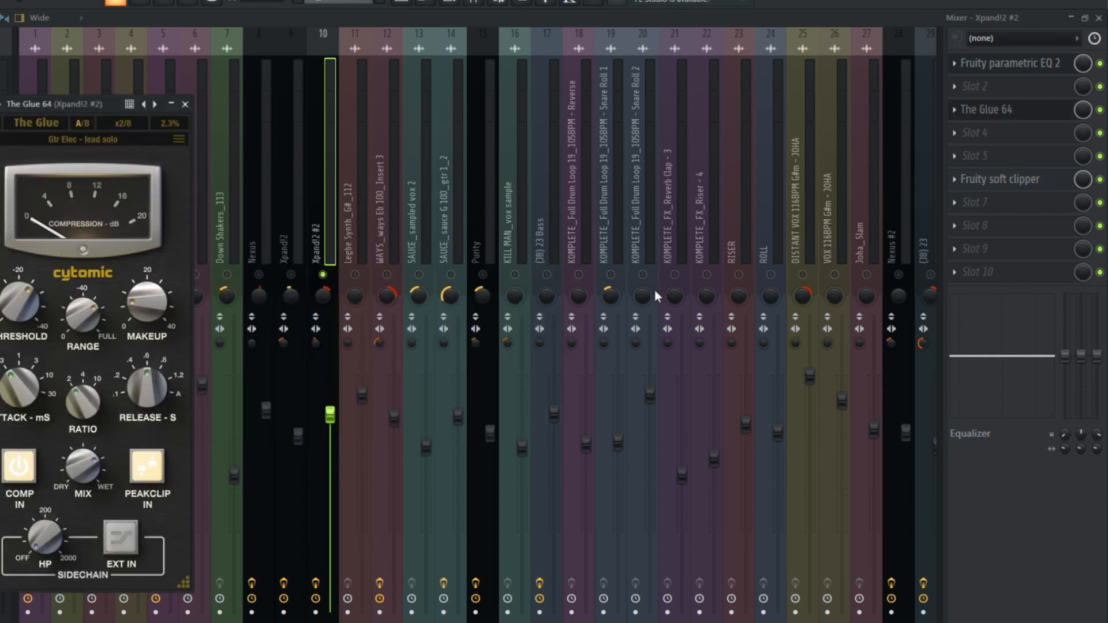
left_click(1010, 189)
left_click(1011, 189)
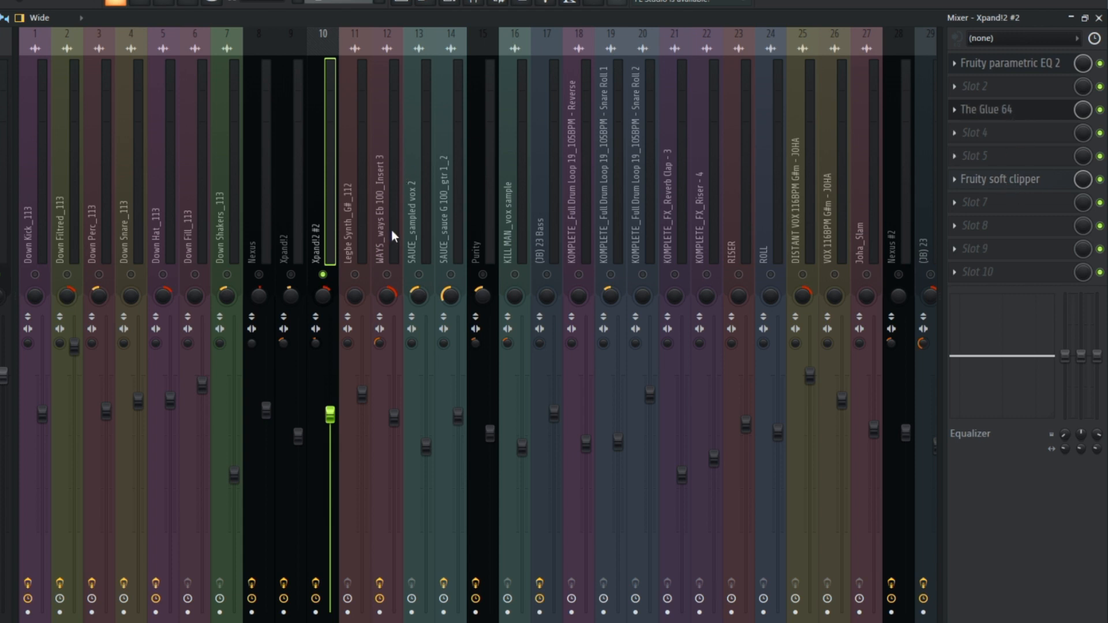
Step: Unmute Legbe Synth_G#_112, SAUCE_sampled vox 2 and WAYS_ways Eb 100_Insert 3 alongside Xpand!2 #2, listen and check their effect slots
left_click(356, 274)
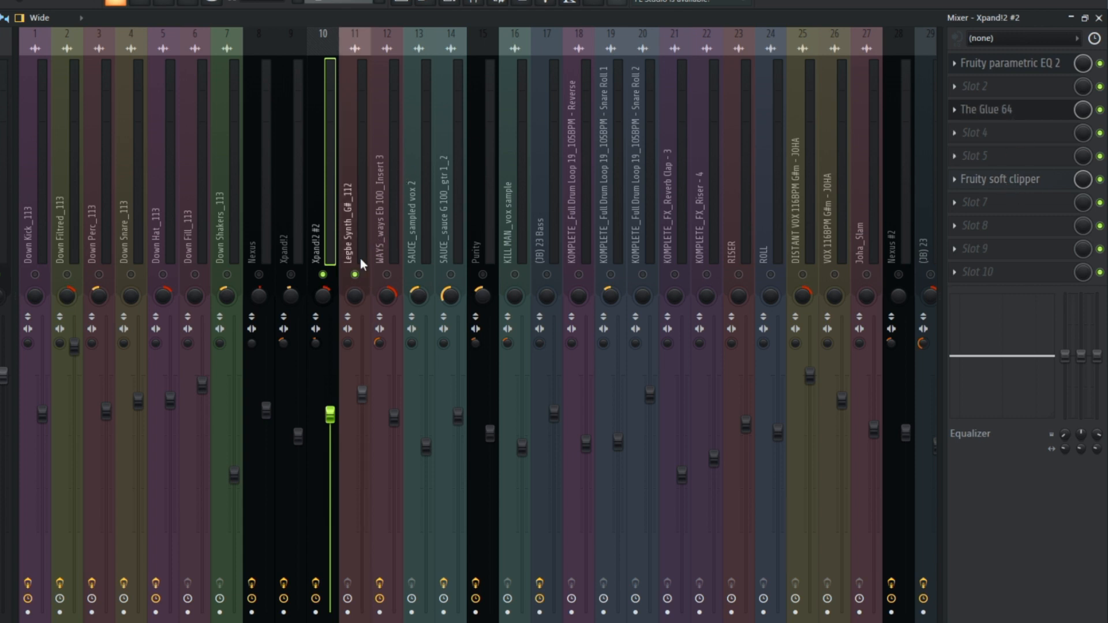
key("space")
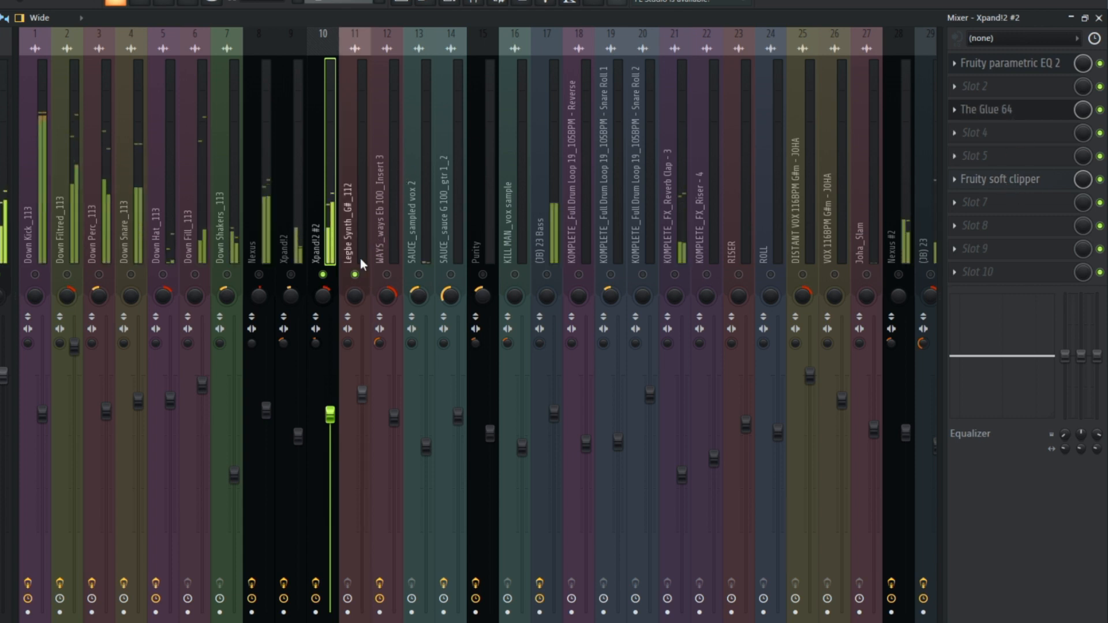
left_click(423, 263)
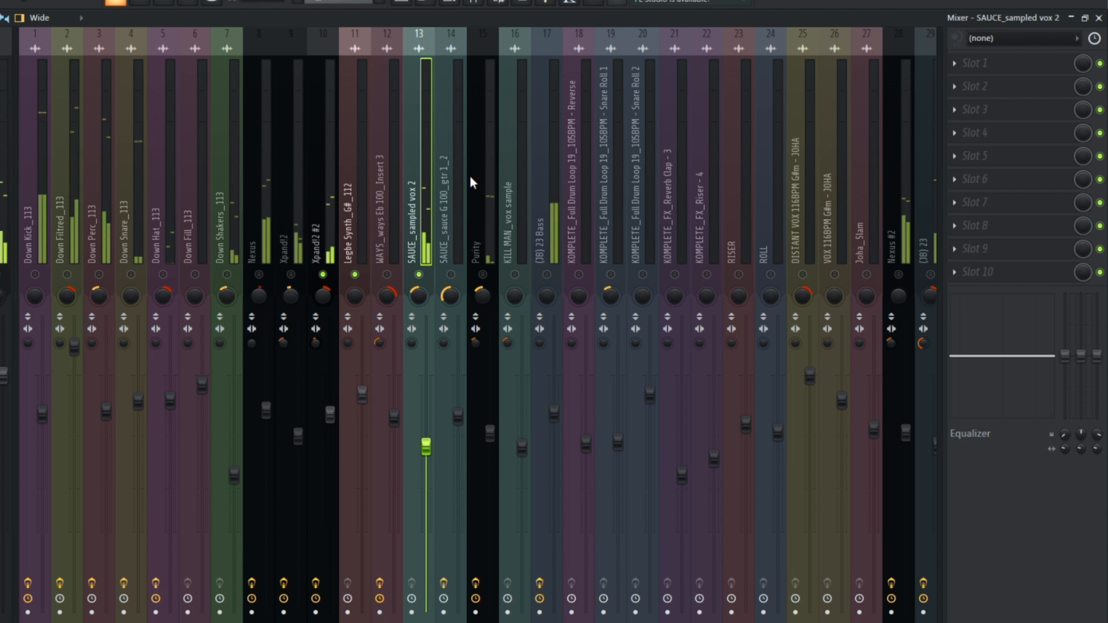
left_click(377, 254, "ctrl")
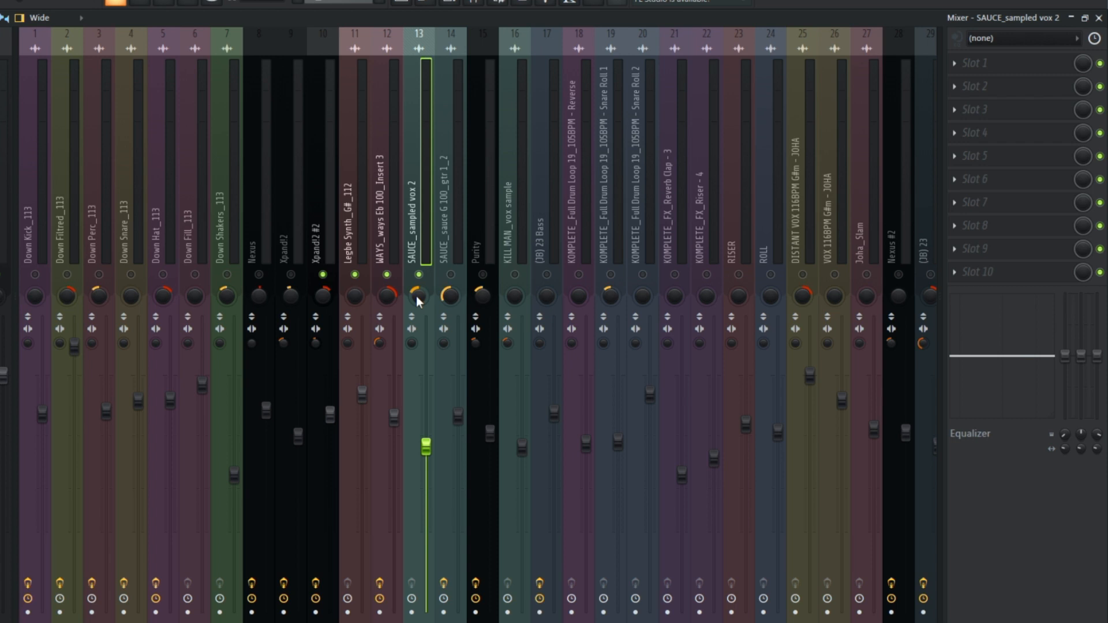
key("Left")
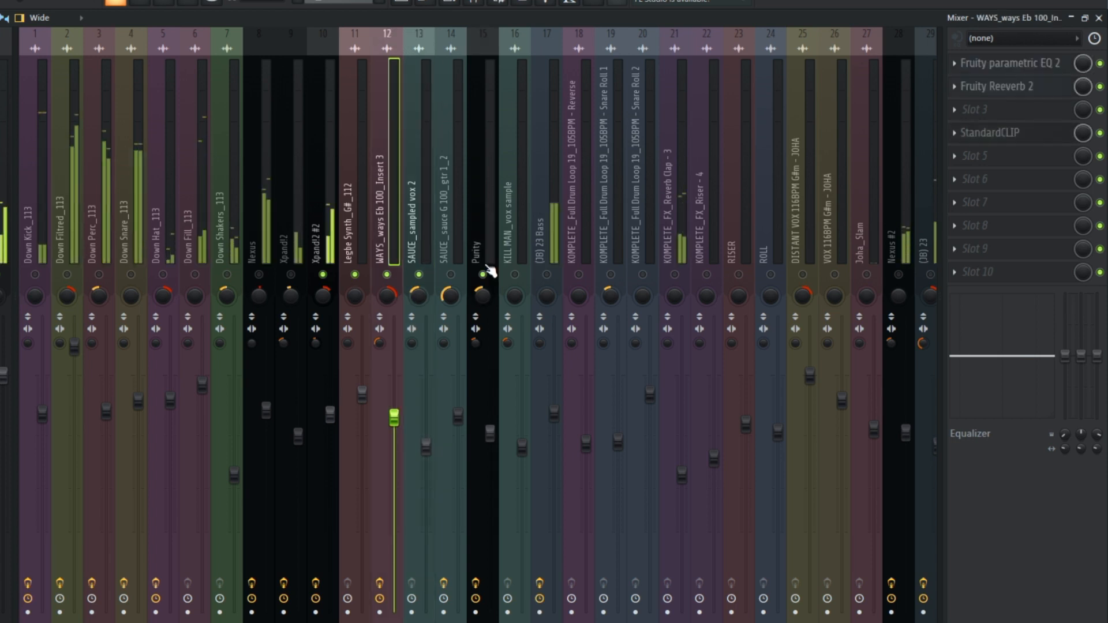
Step: Add the Purity insert to the audible group and review its The Glue 64 compressor settings
left_click(485, 254)
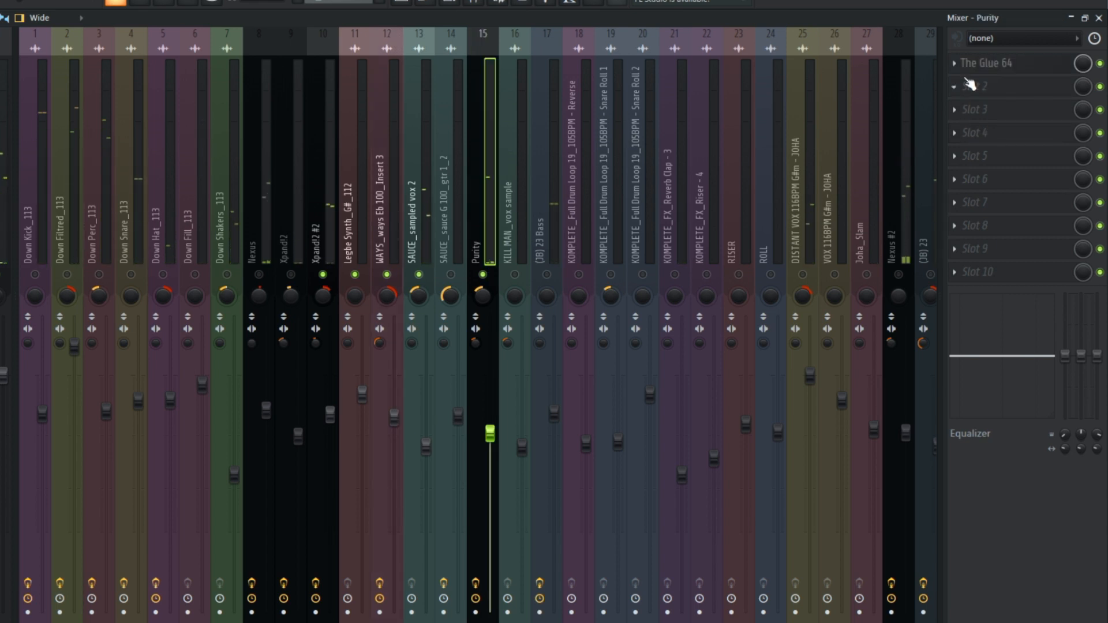
left_click(991, 63)
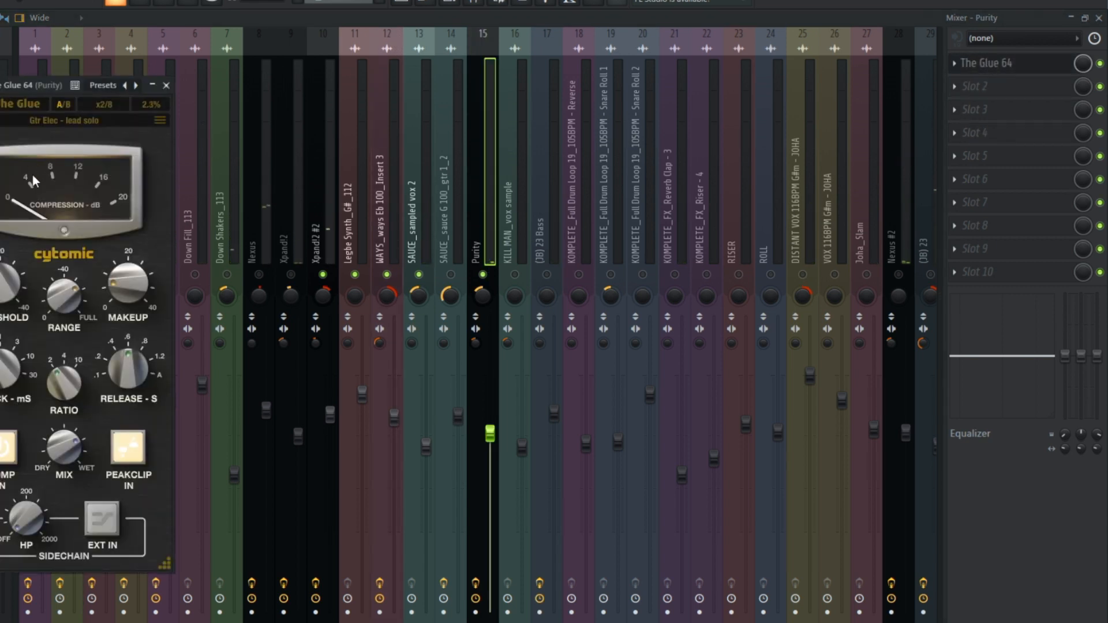
left_click(491, 179)
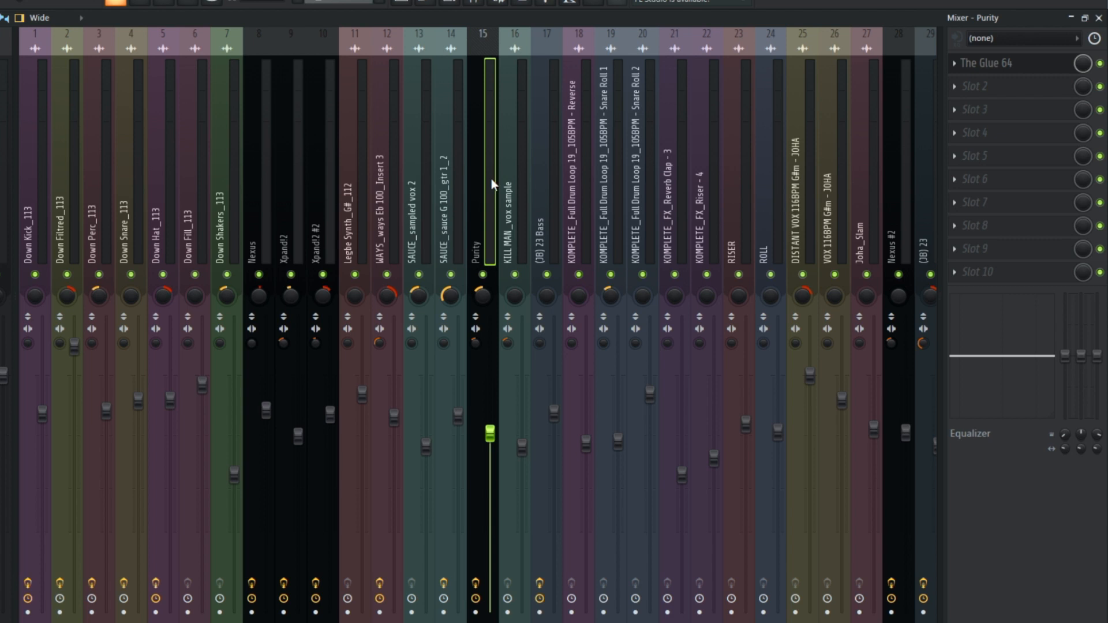
Step: Examine the Tonal Balance Control 2 curve on the Master and check the effects of the SAUCE_sauce G 100_gtr 1_2 insert
left_click(7, 115)
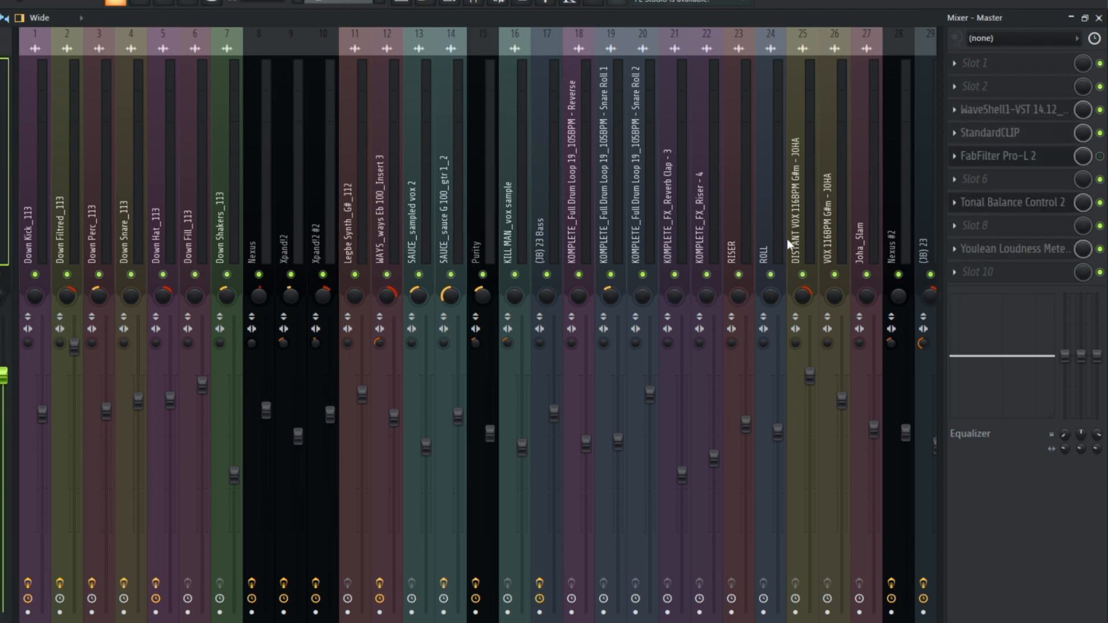
left_click(978, 205)
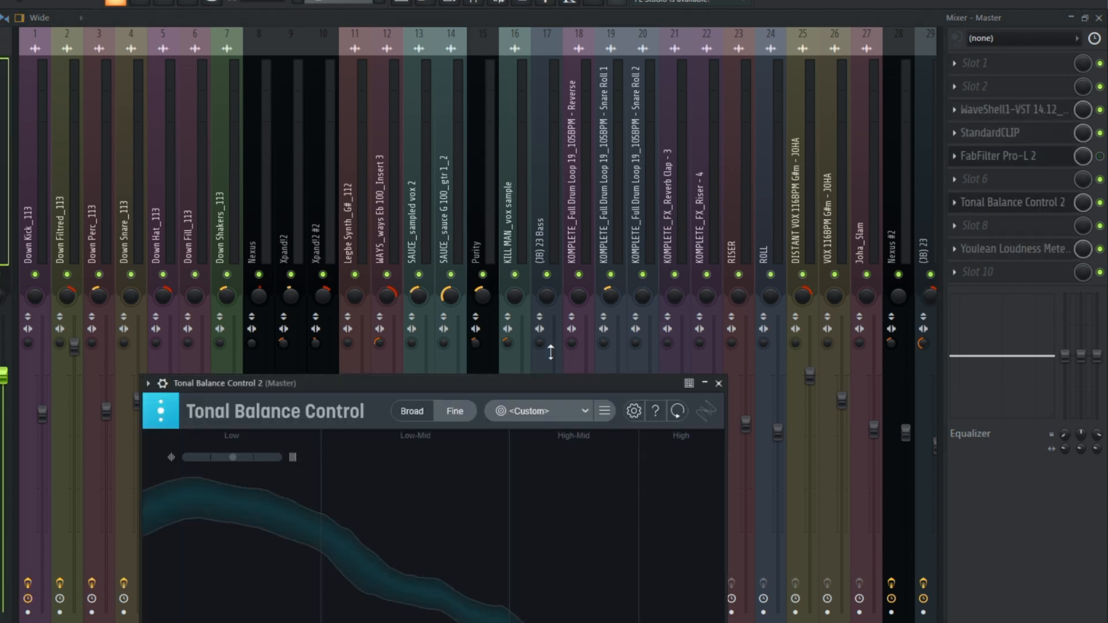
left_click_drag(533, 379, 483, 281)
left_click(466, 222)
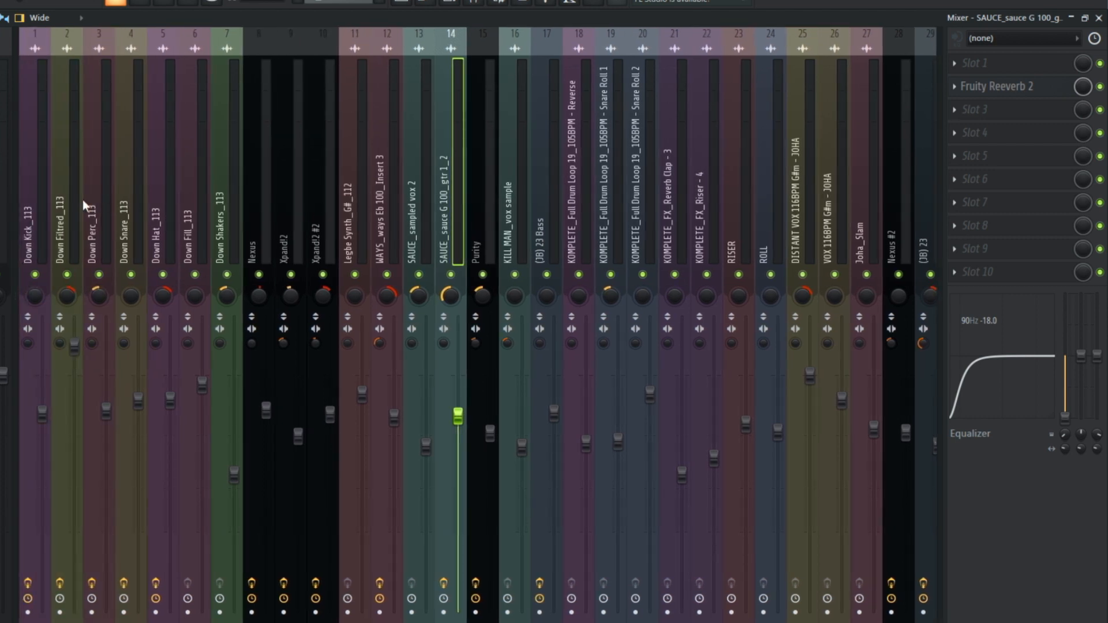
Step: Solo Down Kick_113 together with the (JB) 23 Bass and (JB) 23 inserts and listen to how they play together
left_click(41, 207)
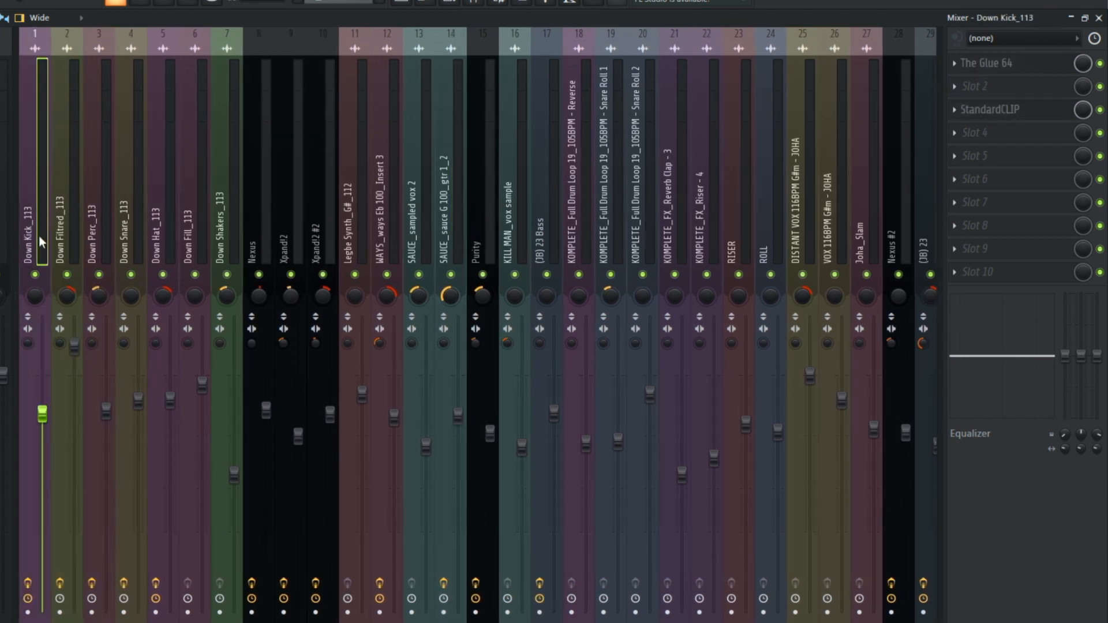
right_click(35, 274)
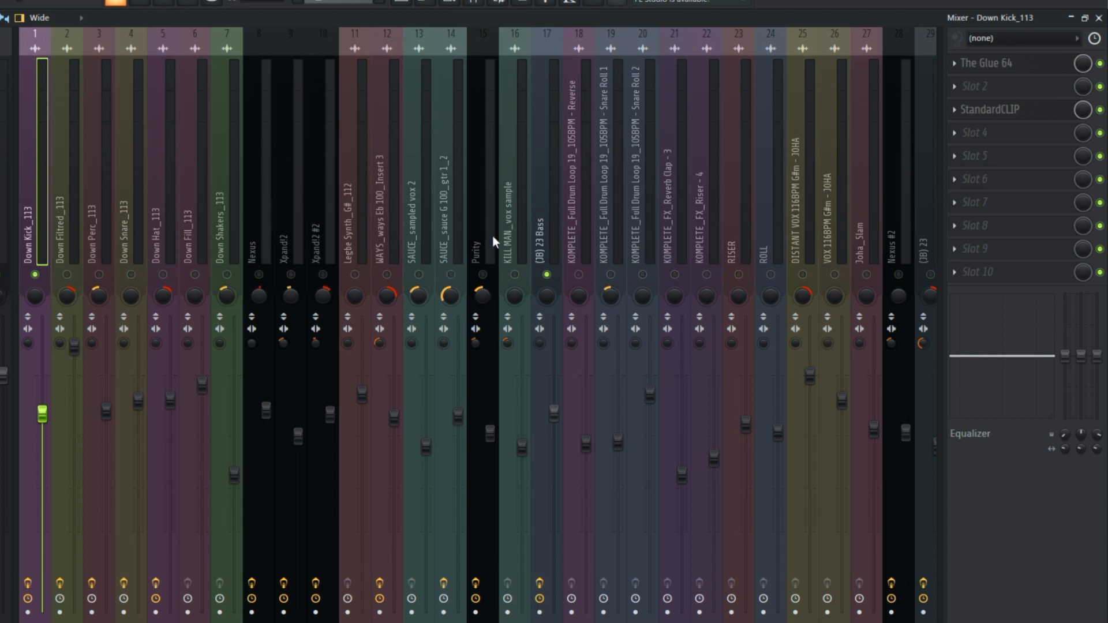
scroll(739, 225, "right", 3)
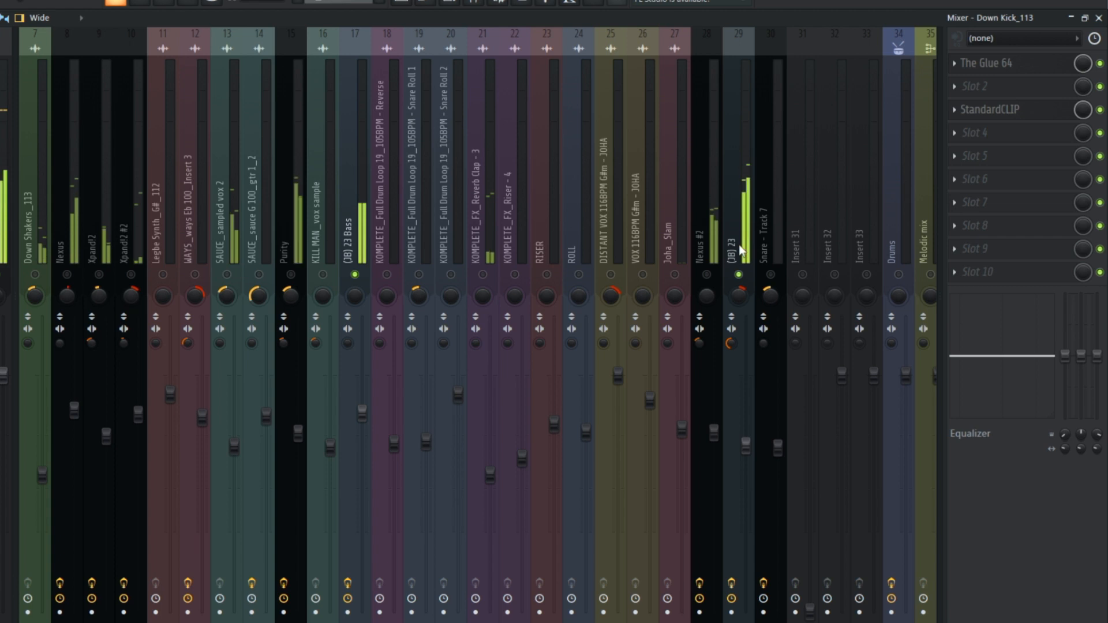
scroll(738, 244, "left", 1)
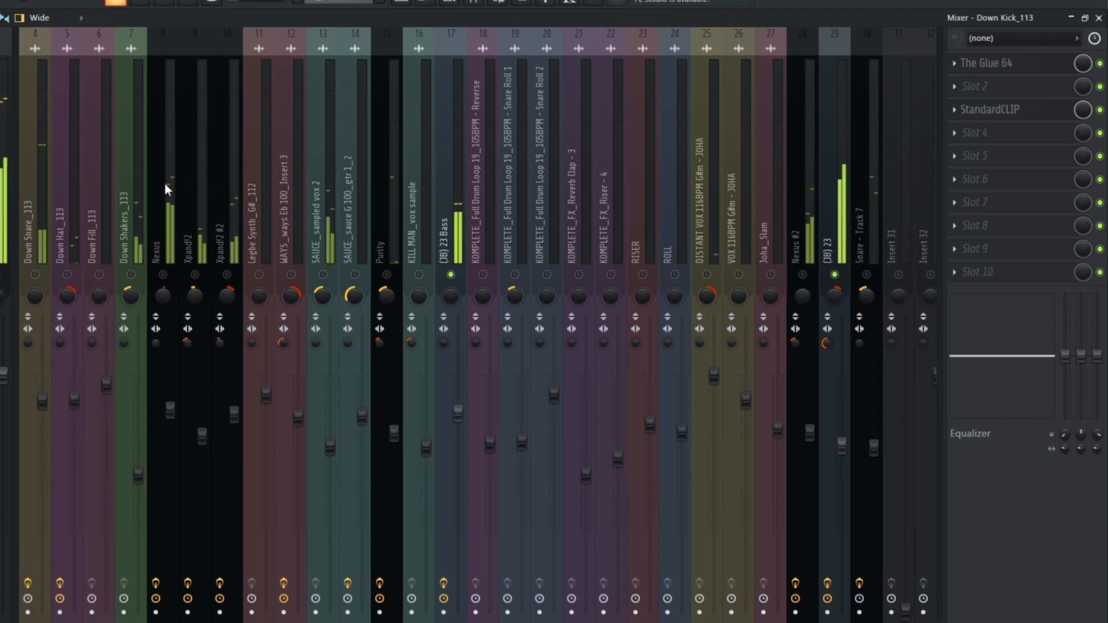
scroll(138, 197, "left", 1)
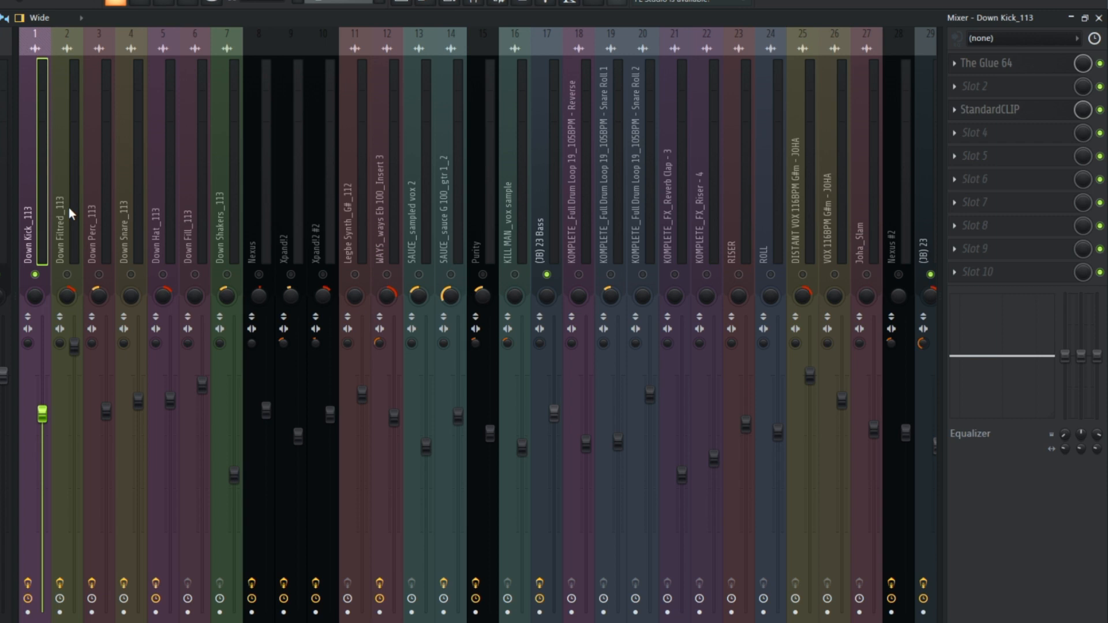
Step: Review Kickstart 2 on the (JB) 23 Bass insert, trying the third ducking curve and restoring the first one
scroll(217, 209, "down", 6)
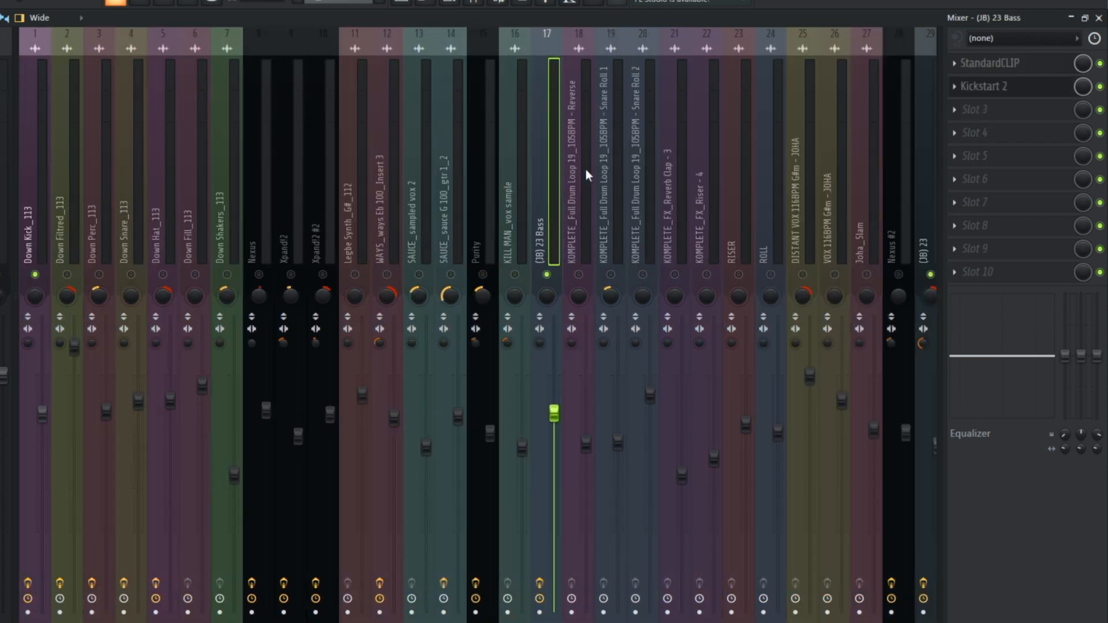
left_click(1005, 87)
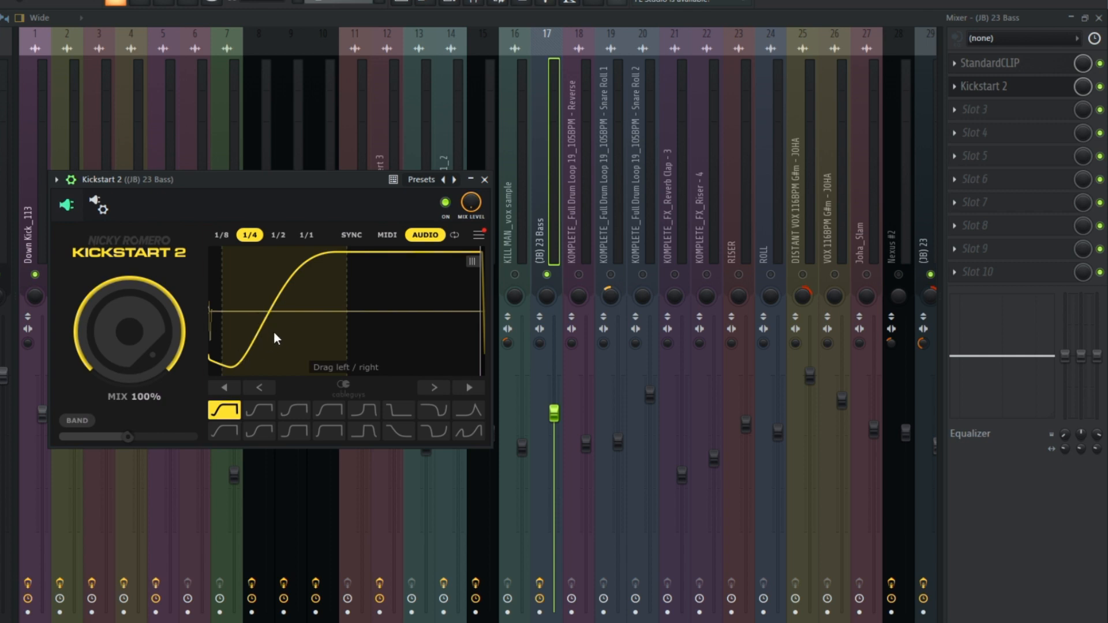
key("space")
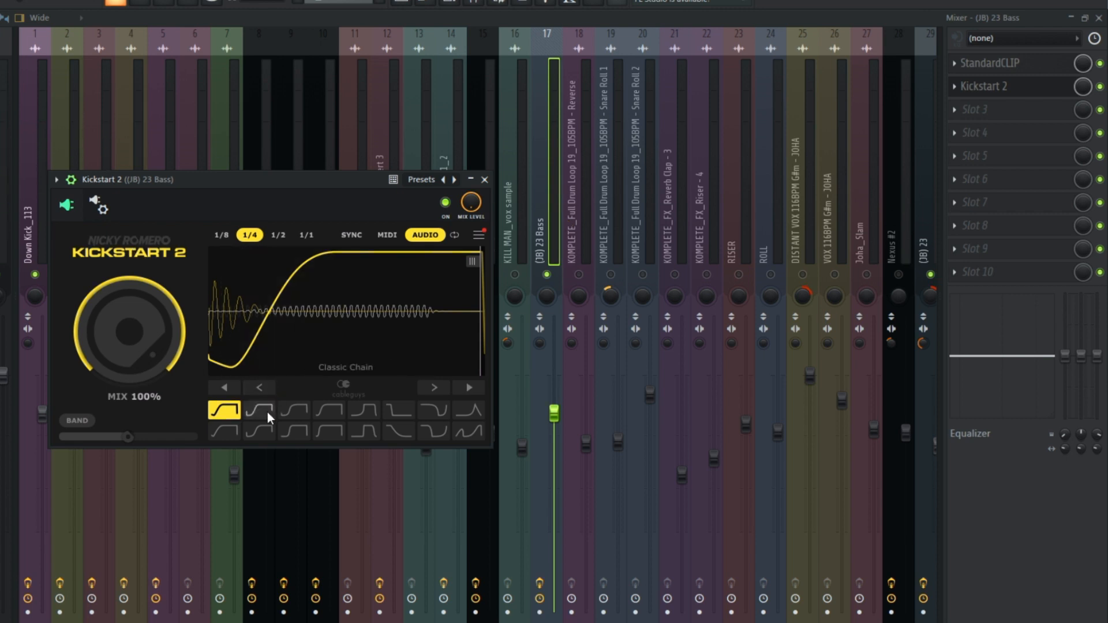
left_click(286, 411)
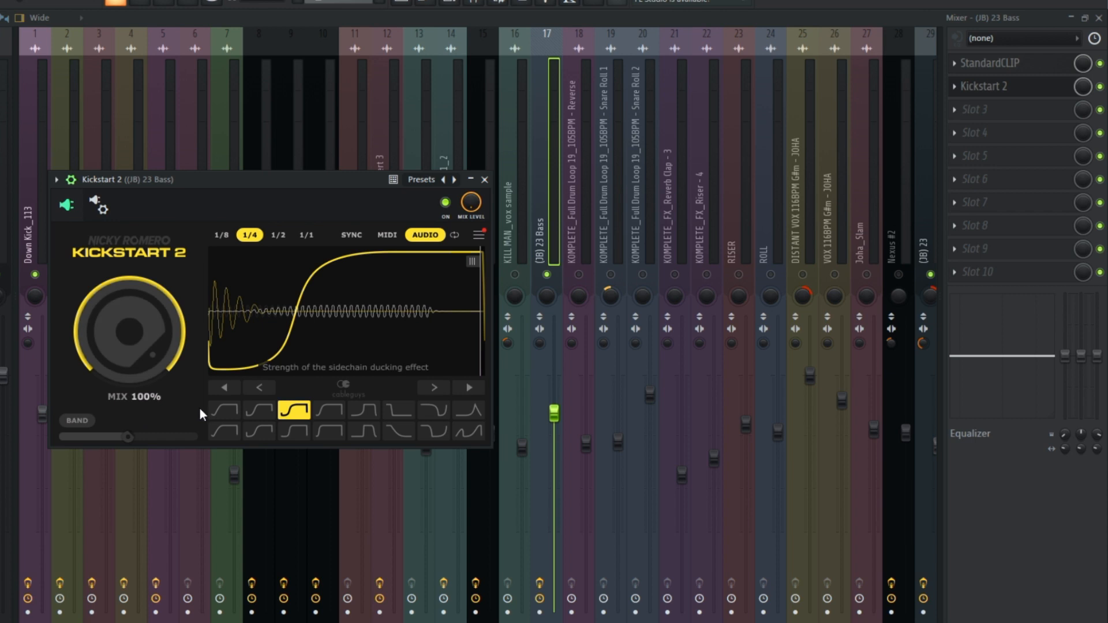
left_click(222, 410)
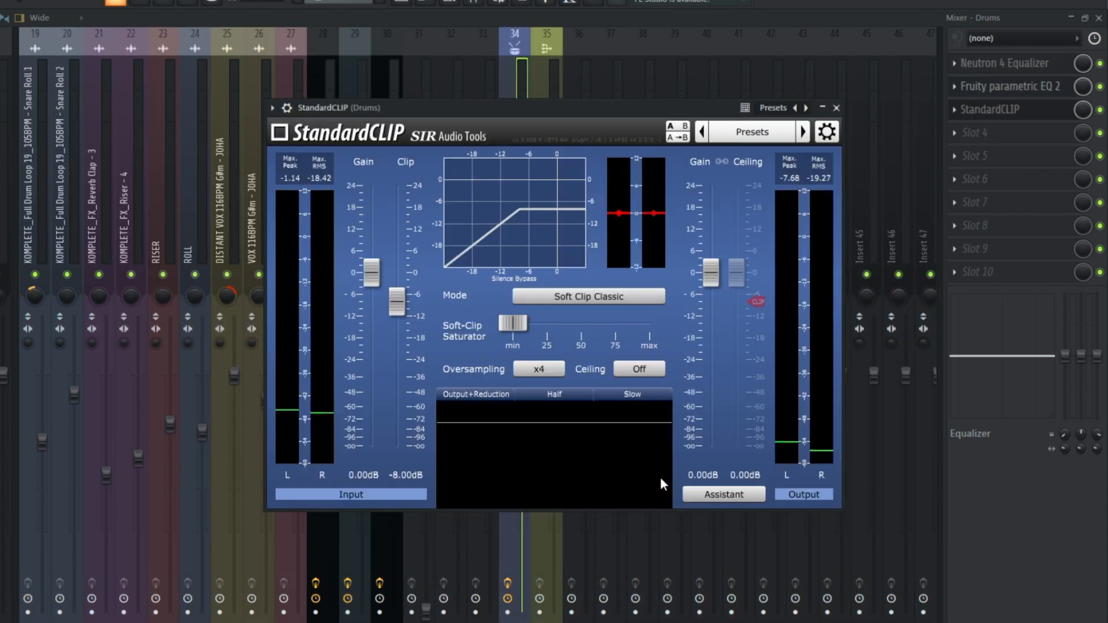
Step: Close the Drums bus's StandardCLIP and show the playlist arrangement from Track 1
left_click(517, 82)
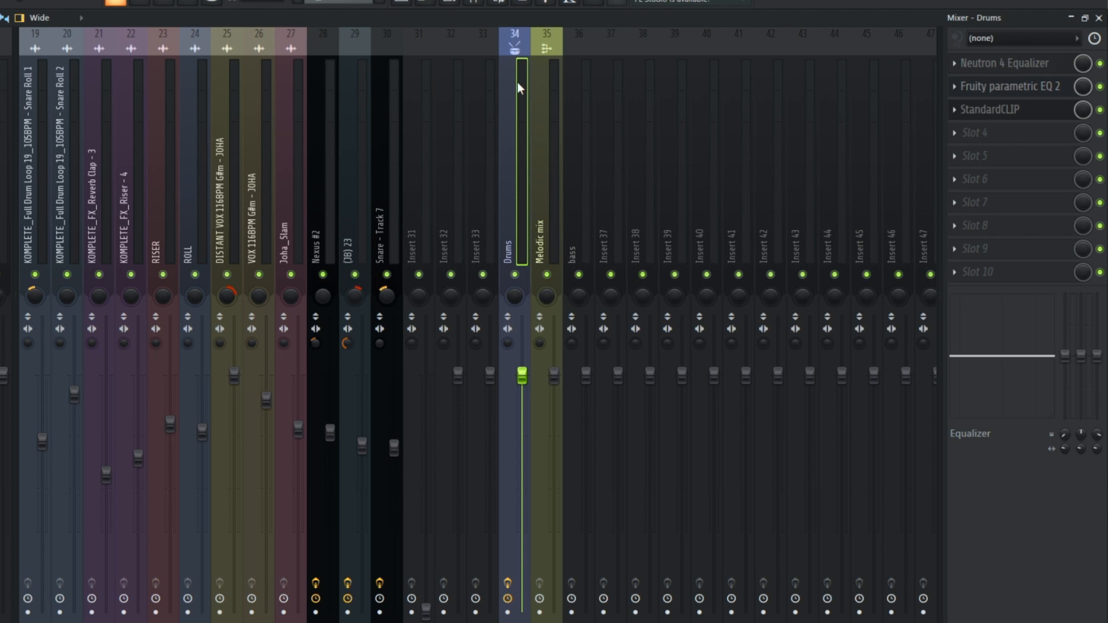
scroll(493, 162, "left", 10)
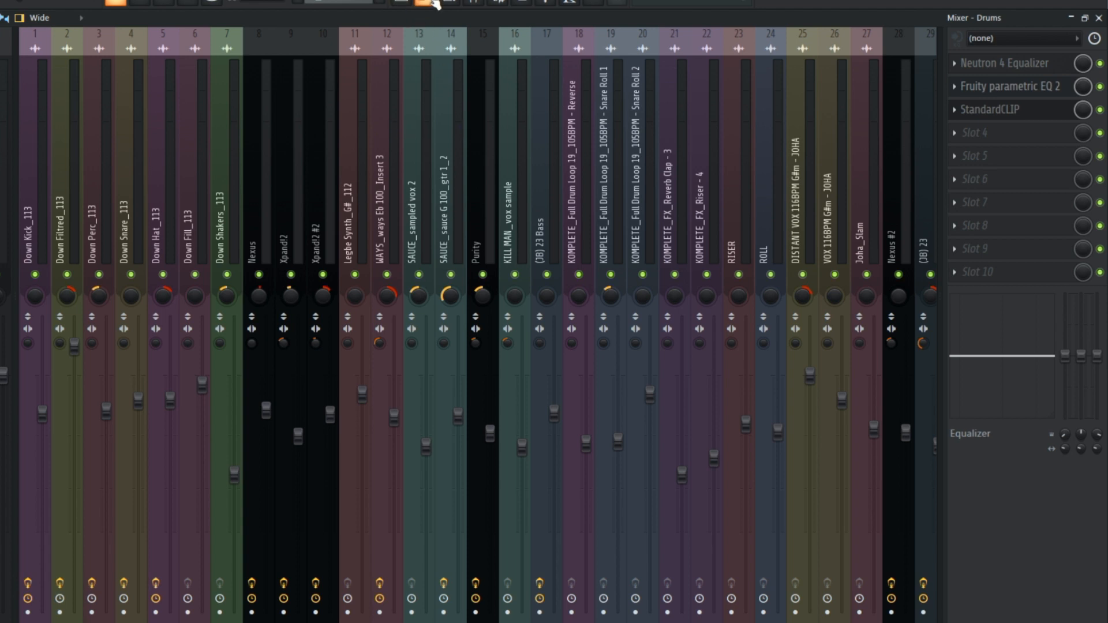
left_click(414, 7)
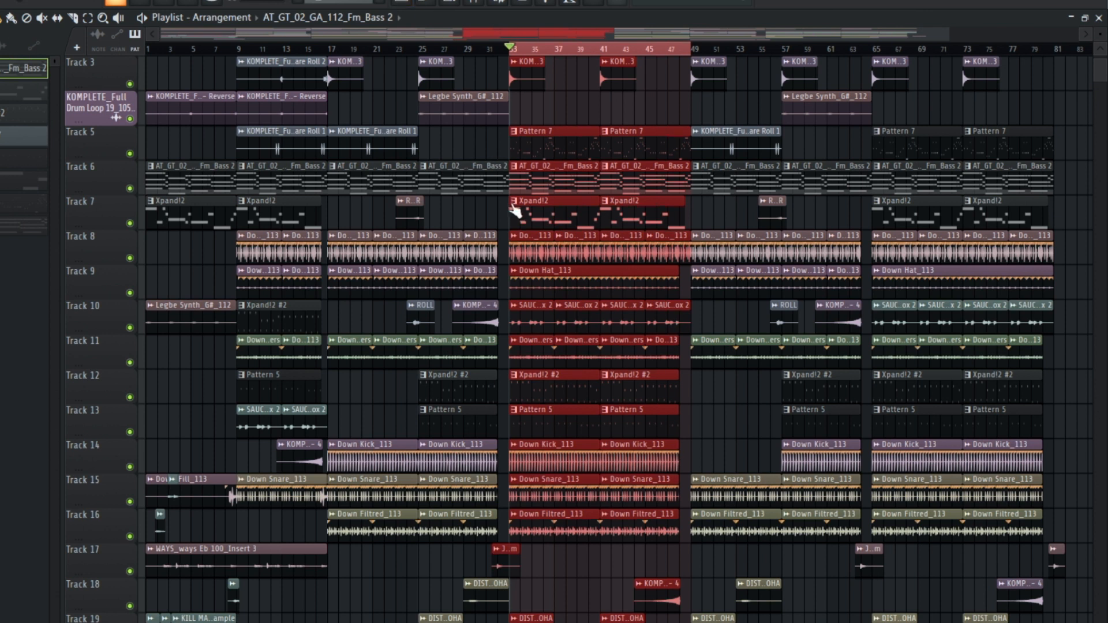
scroll(489, 74, "up", 1)
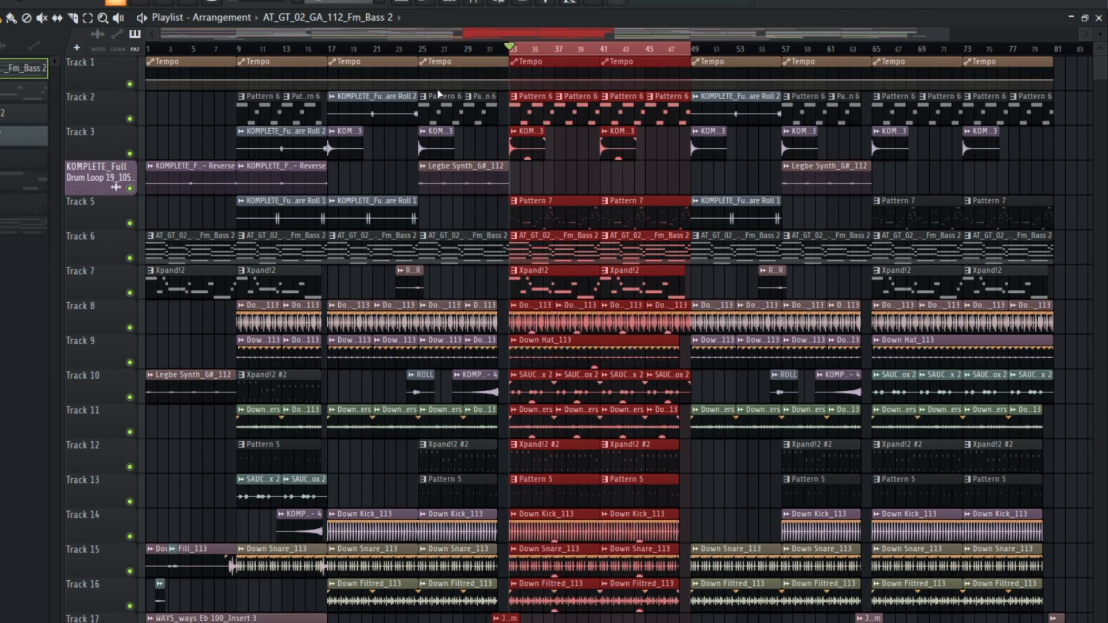